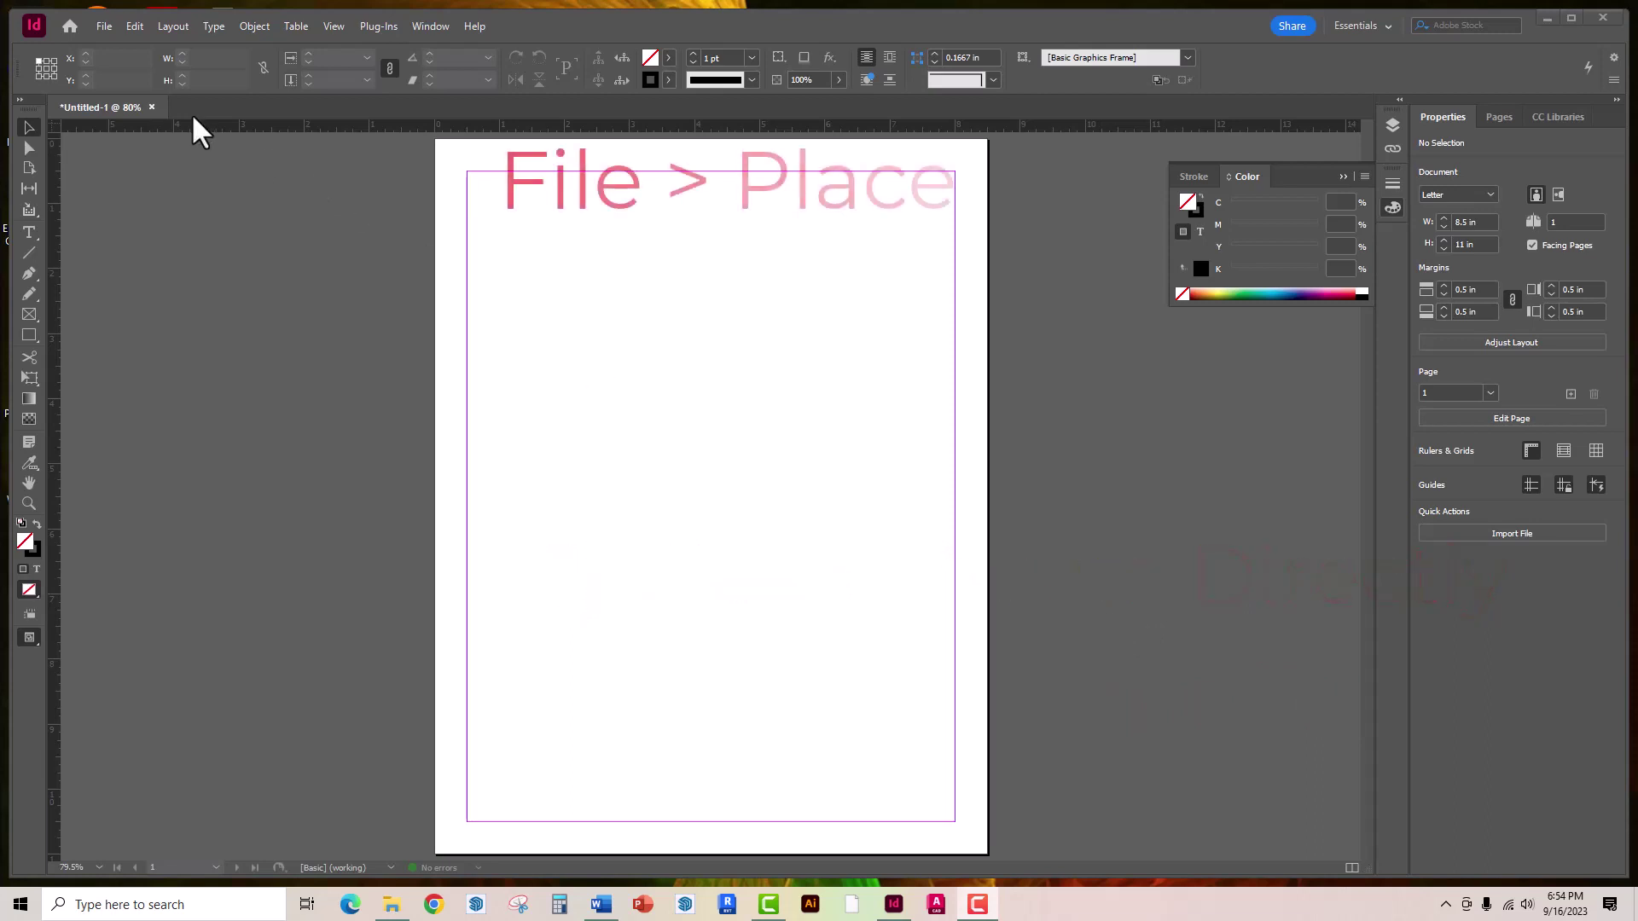
Load catinterior.jpeg through File > Place, ready to drop onto the Letter page
{"action": "left_click", "coordinate": [104, 26]}
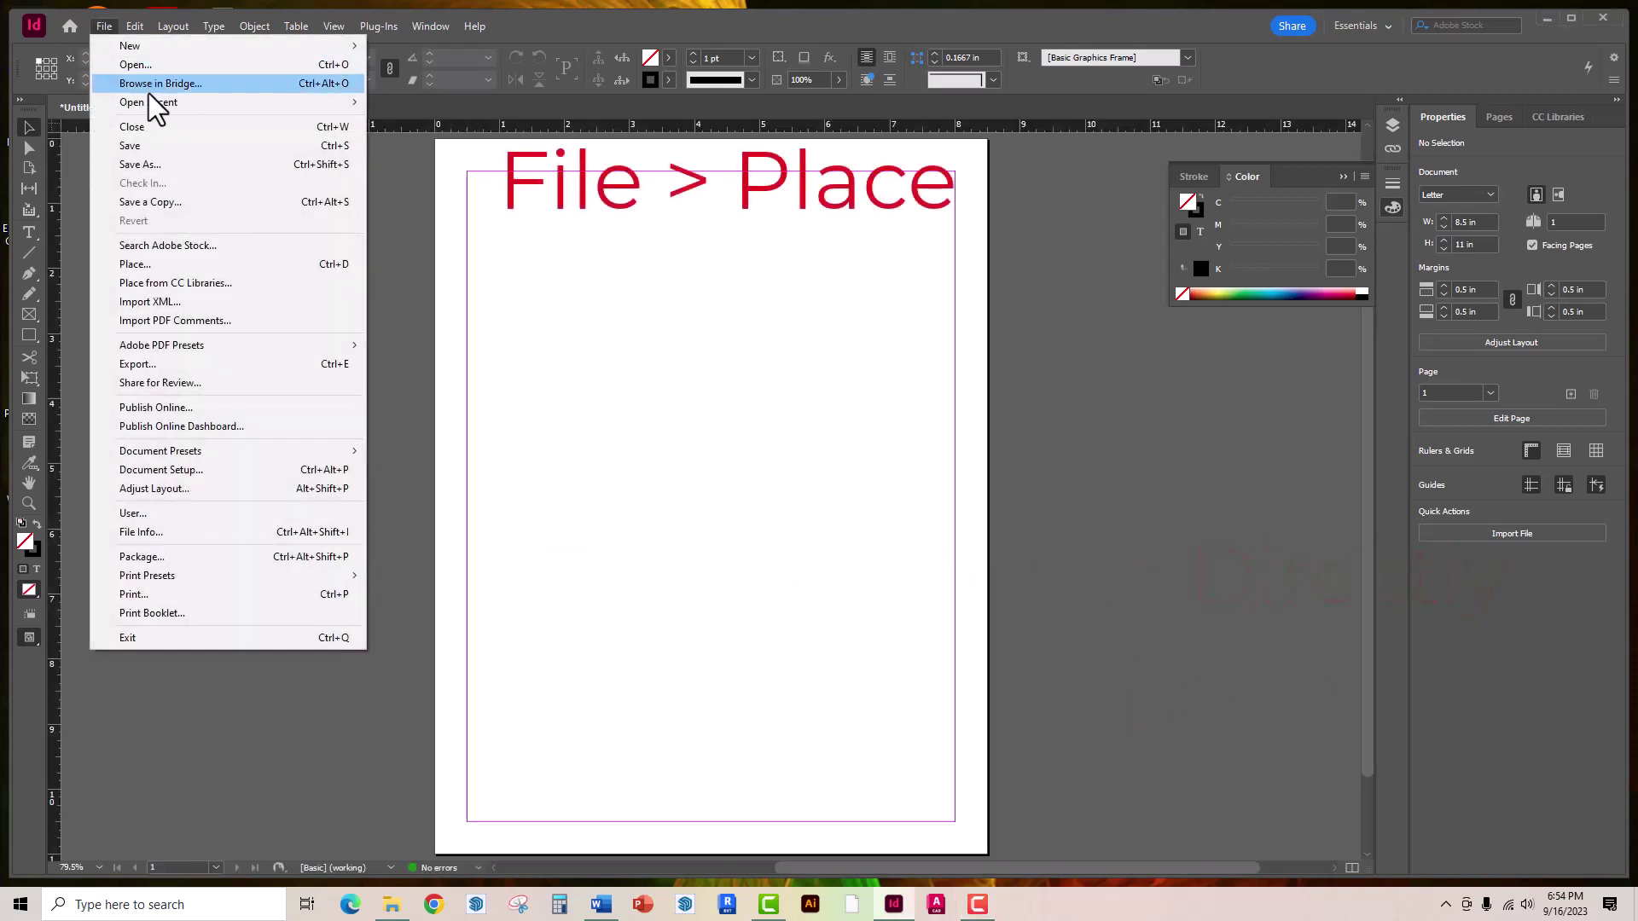
{"action": "left_click", "coordinate": [201, 264]}
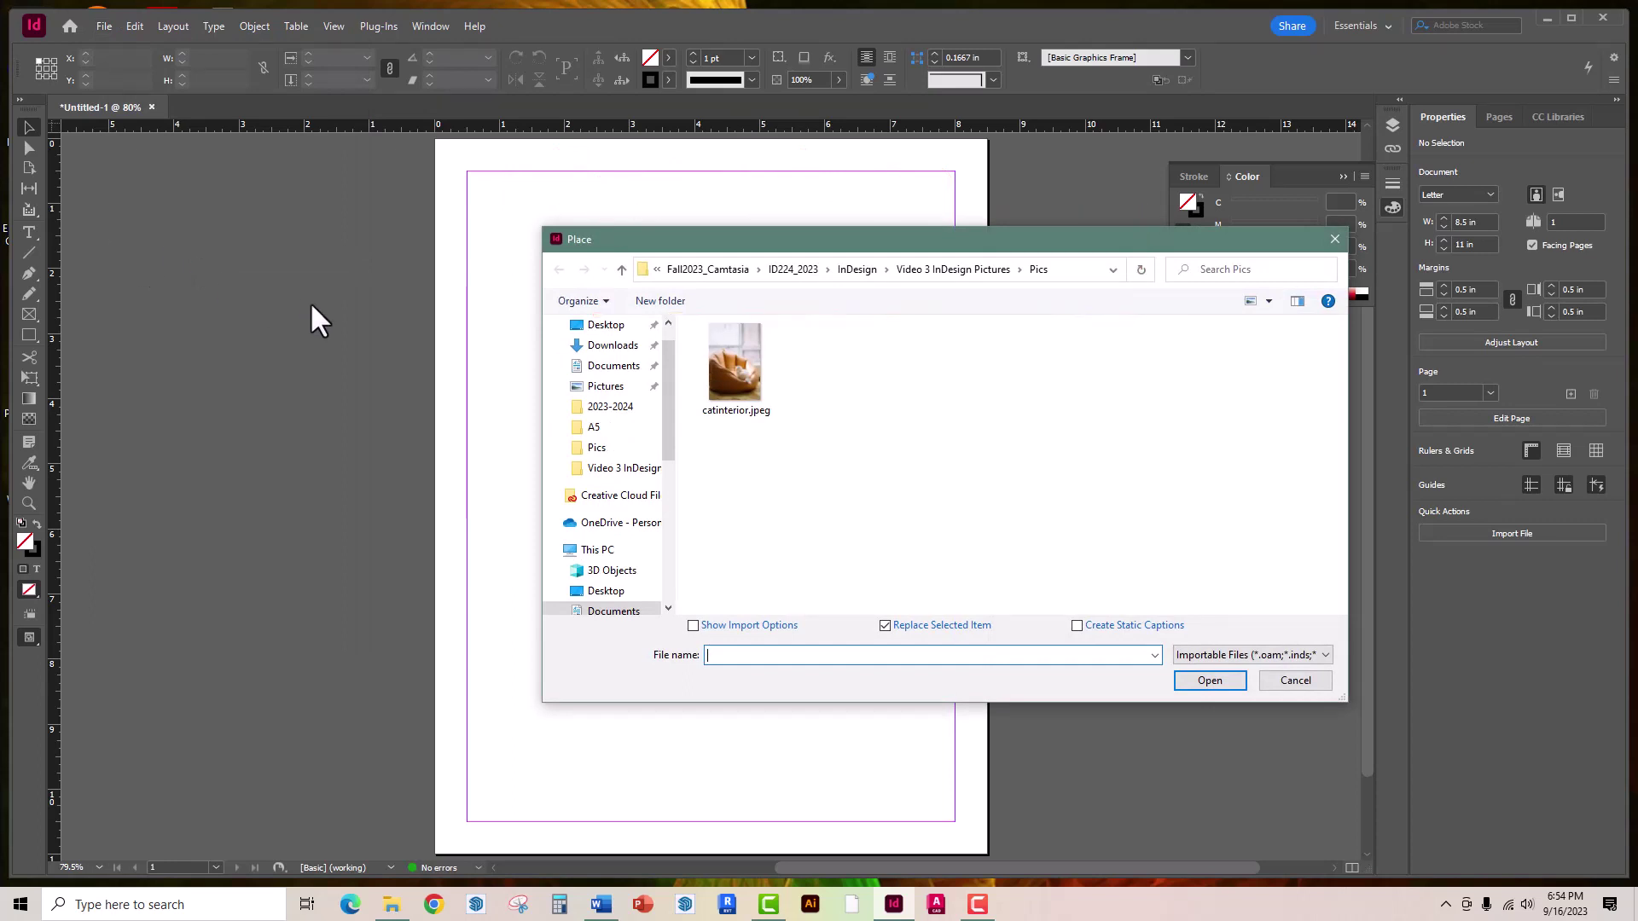
{"action": "left_click", "coordinate": [736, 363]}
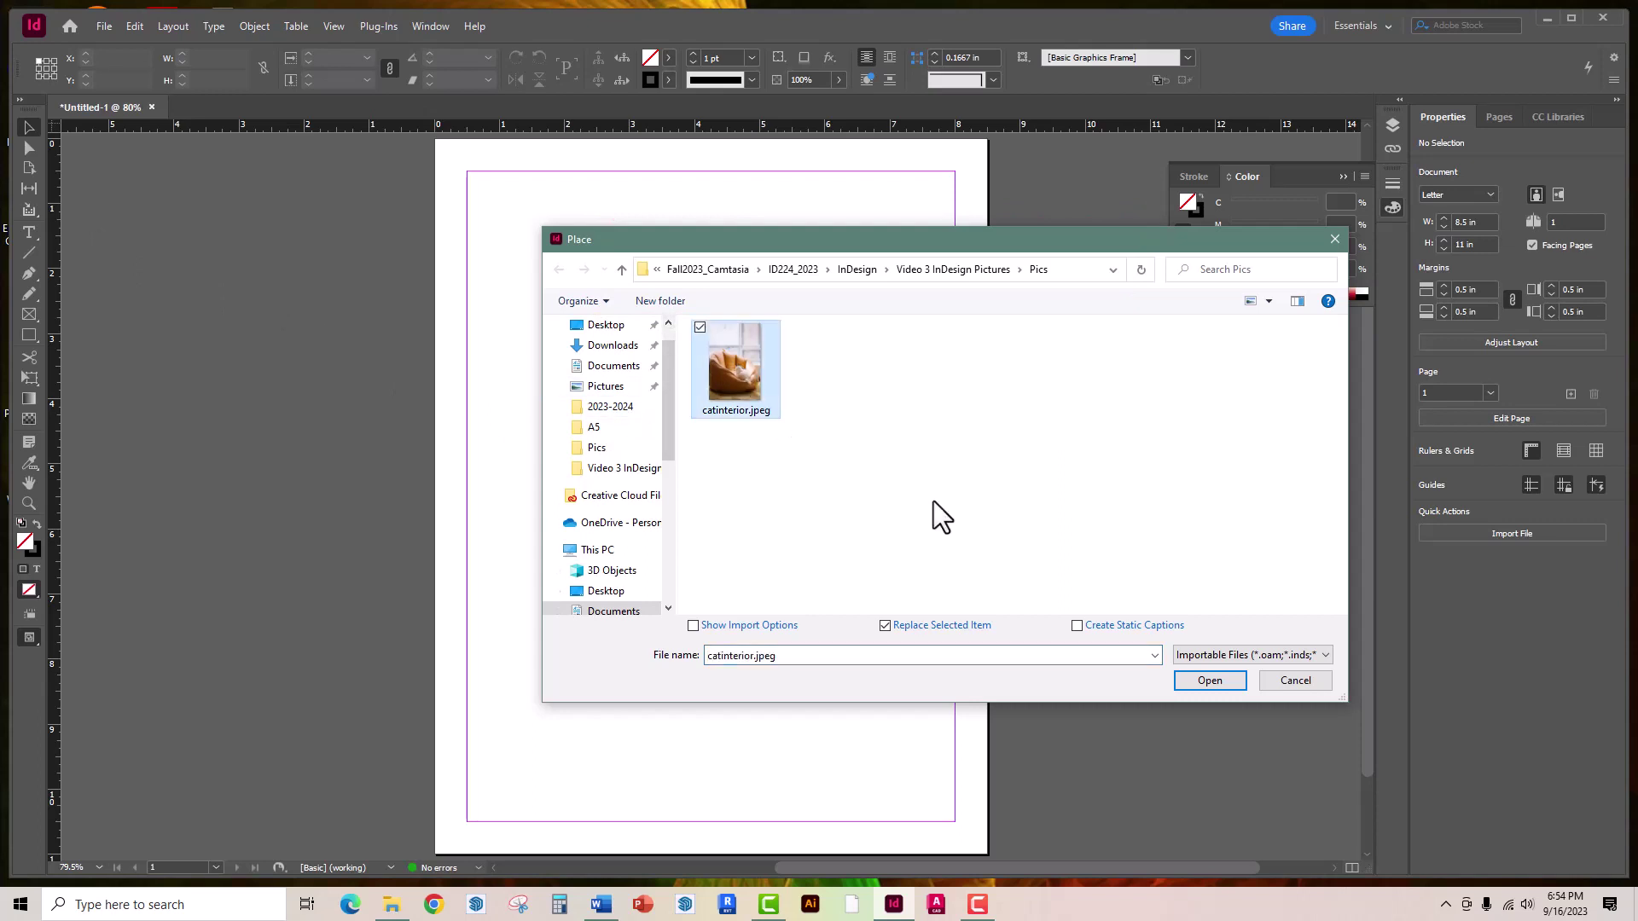
{"action": "left_click", "coordinate": [1229, 683]}
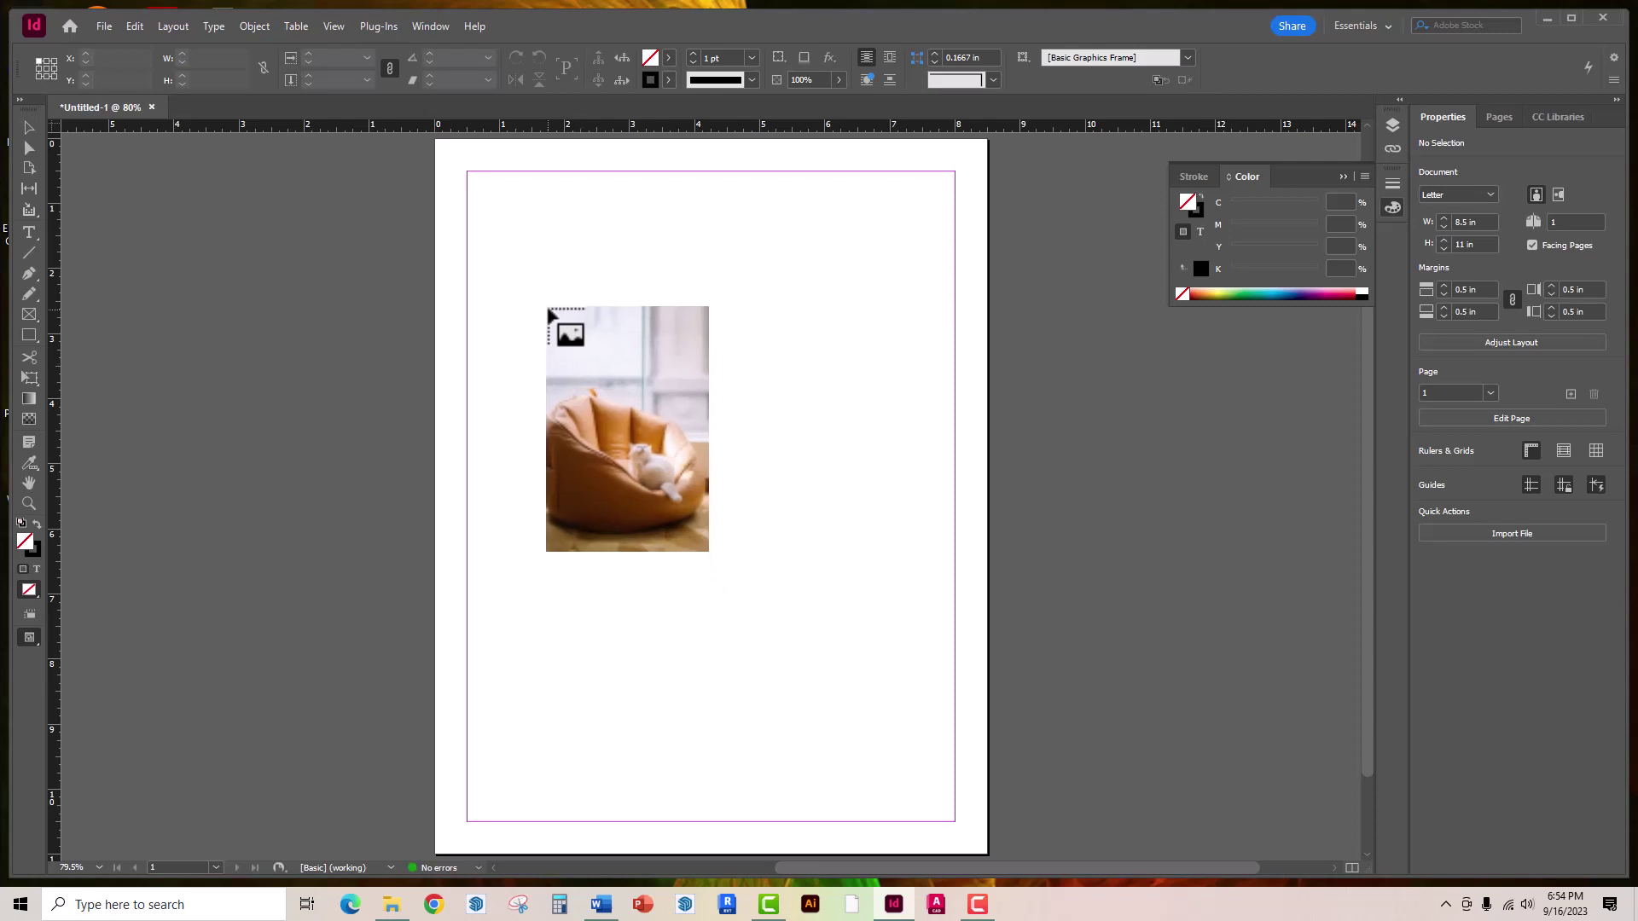
Drop the cat photo on the page, crop its top, and move the frame to X 0.72 in, Y 0.76 in
{"action": "left_click", "coordinate": [539, 277]}
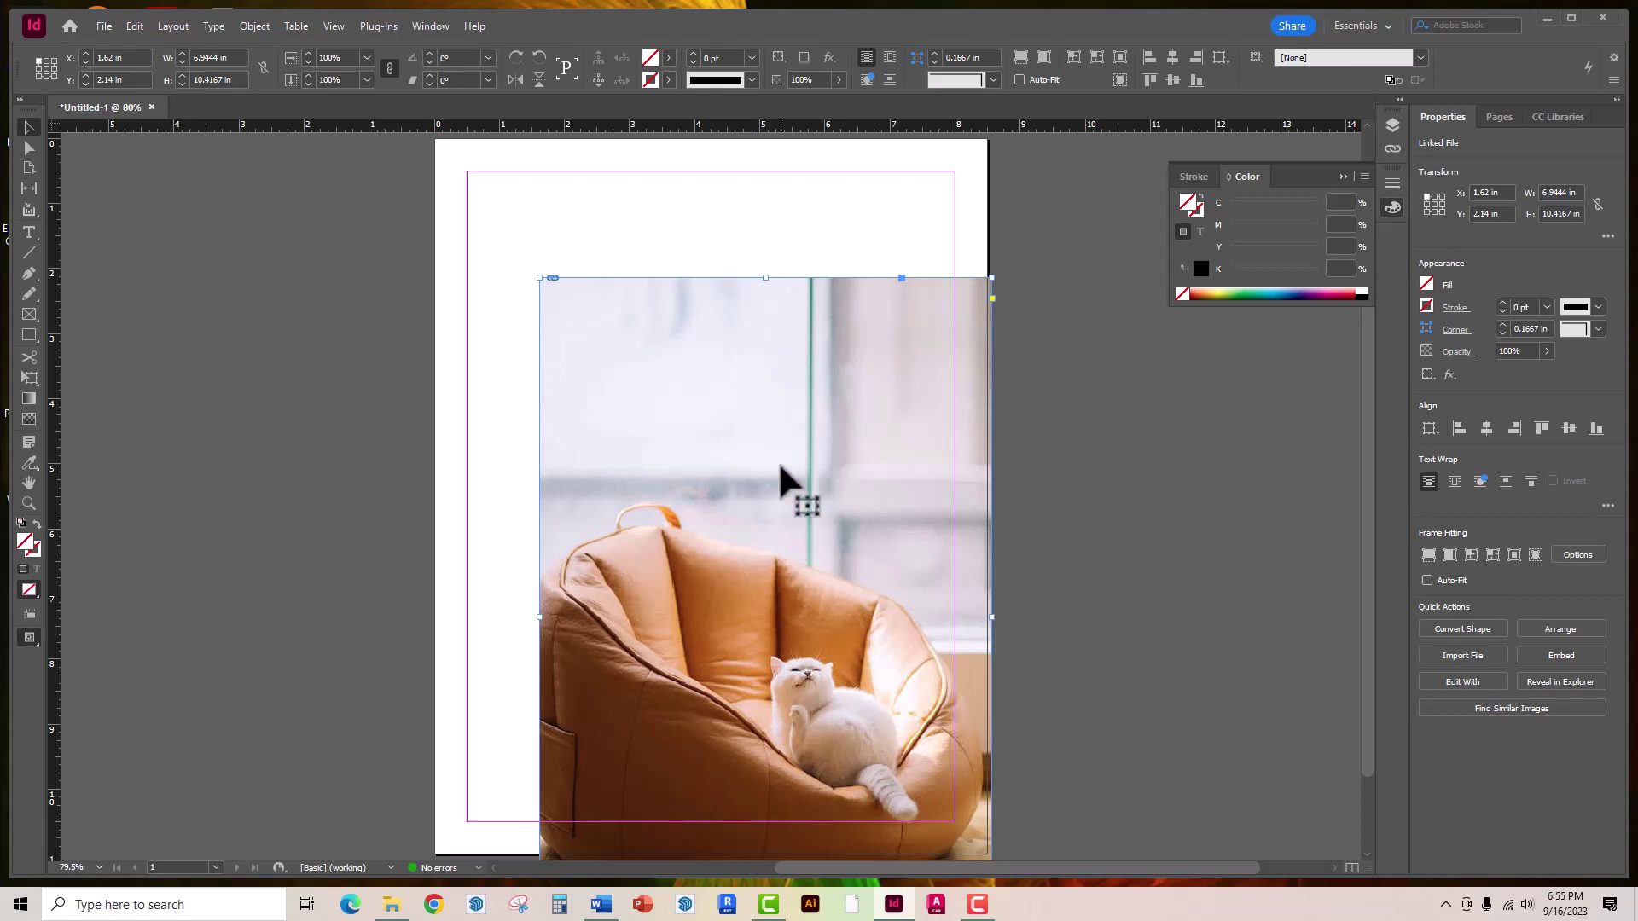
{"action": "left_click", "coordinate": [27, 128]}
{"action": "left_click_drag", "start_coordinate": [768, 277], "coordinate": [768, 376]}
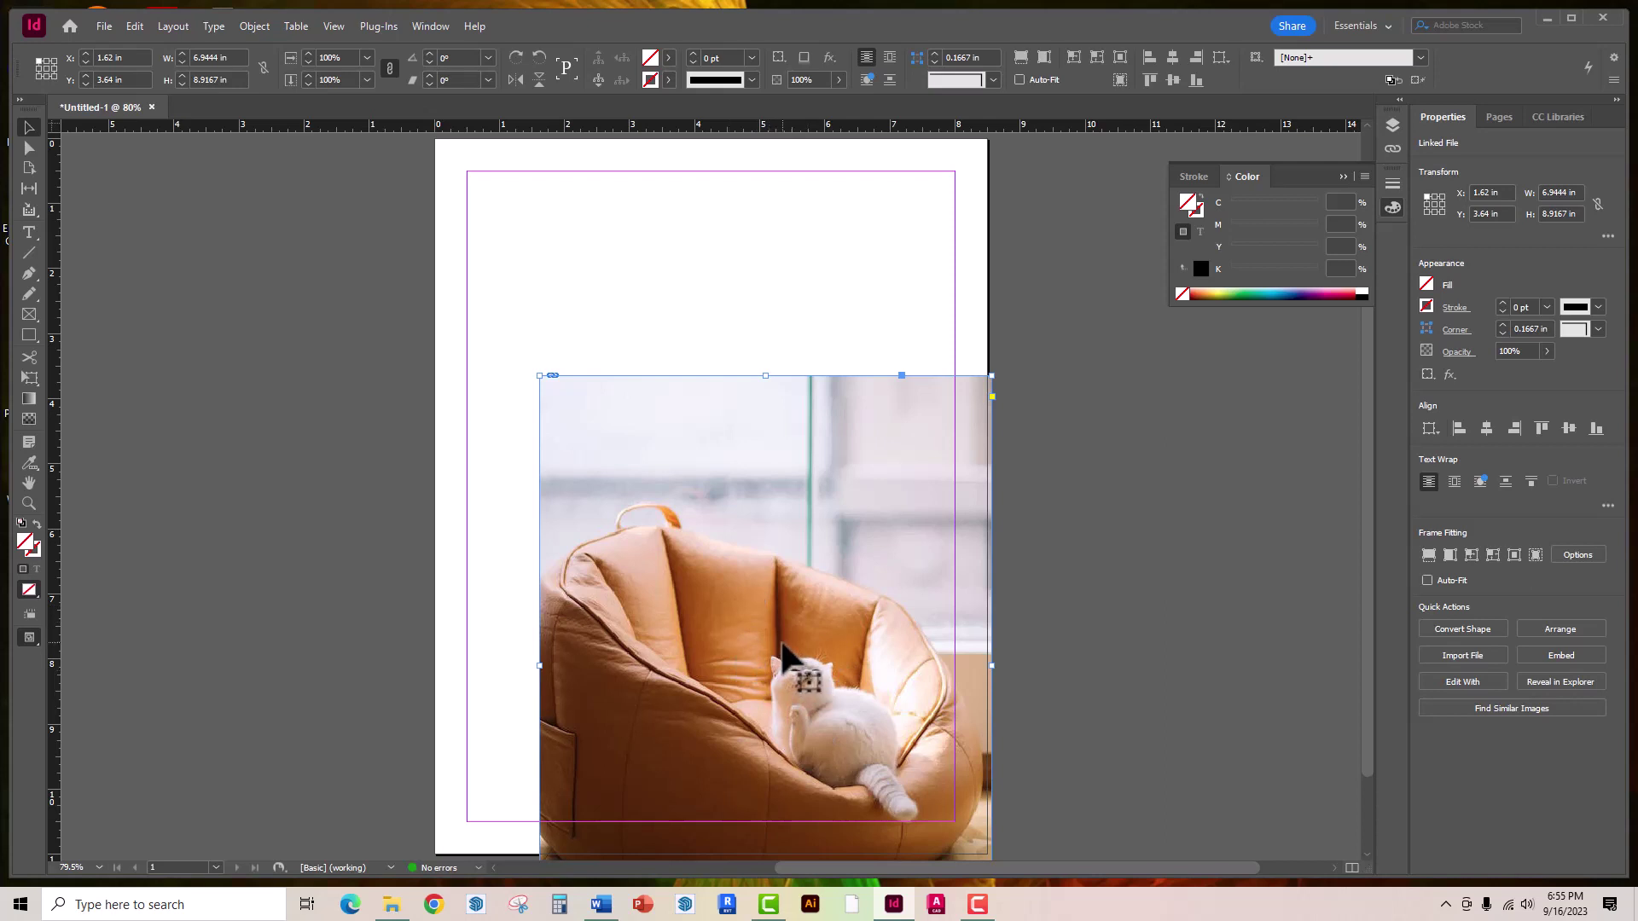
{"action": "left_click_drag", "start_coordinate": [784, 648], "coordinate": [725, 457]}
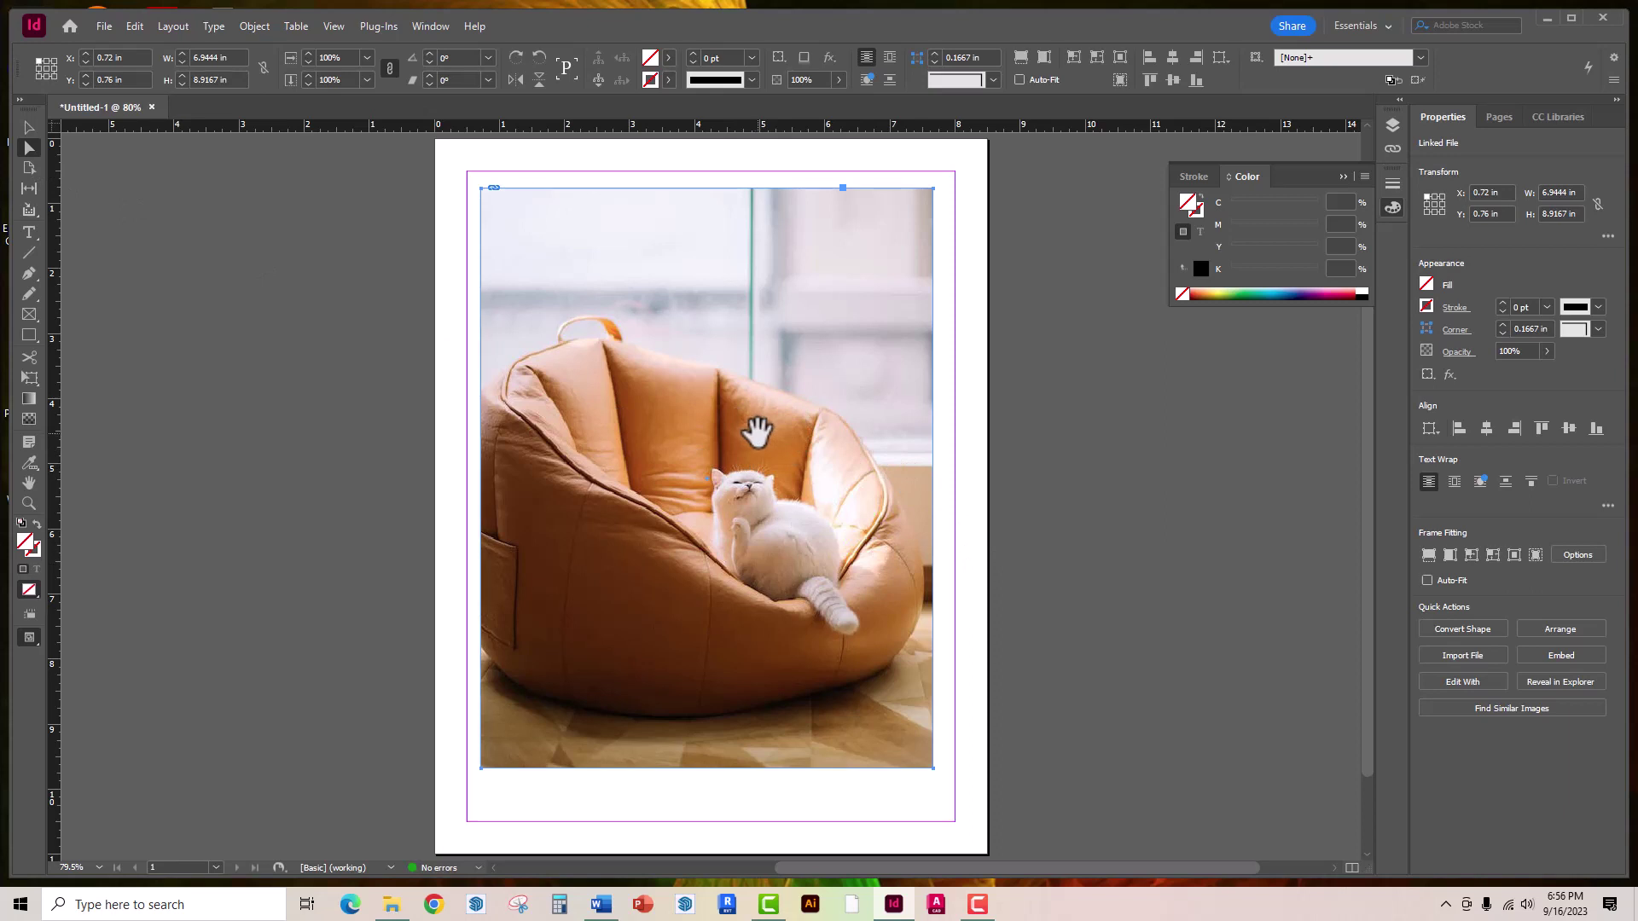
Slide the image inside its frame to X −0.82 in, leaving an empty strip on the right
{"action": "left_click_drag", "start_coordinate": [758, 431], "coordinate": [685, 433]}
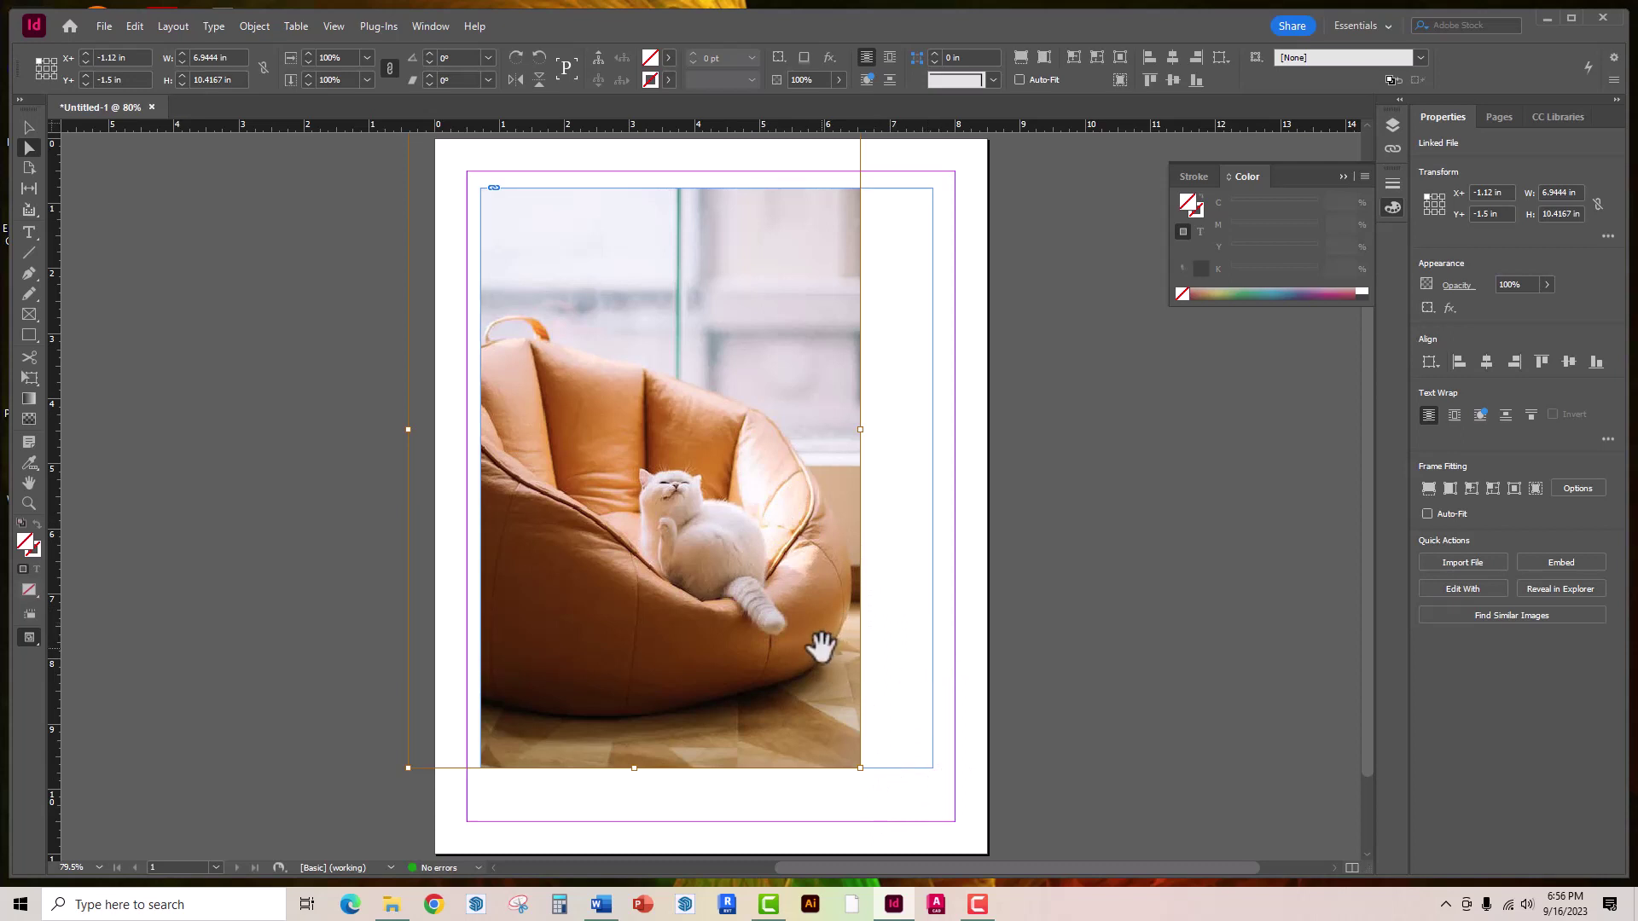
{"action": "left_click_drag", "start_coordinate": [821, 646], "coordinate": [675, 640]}
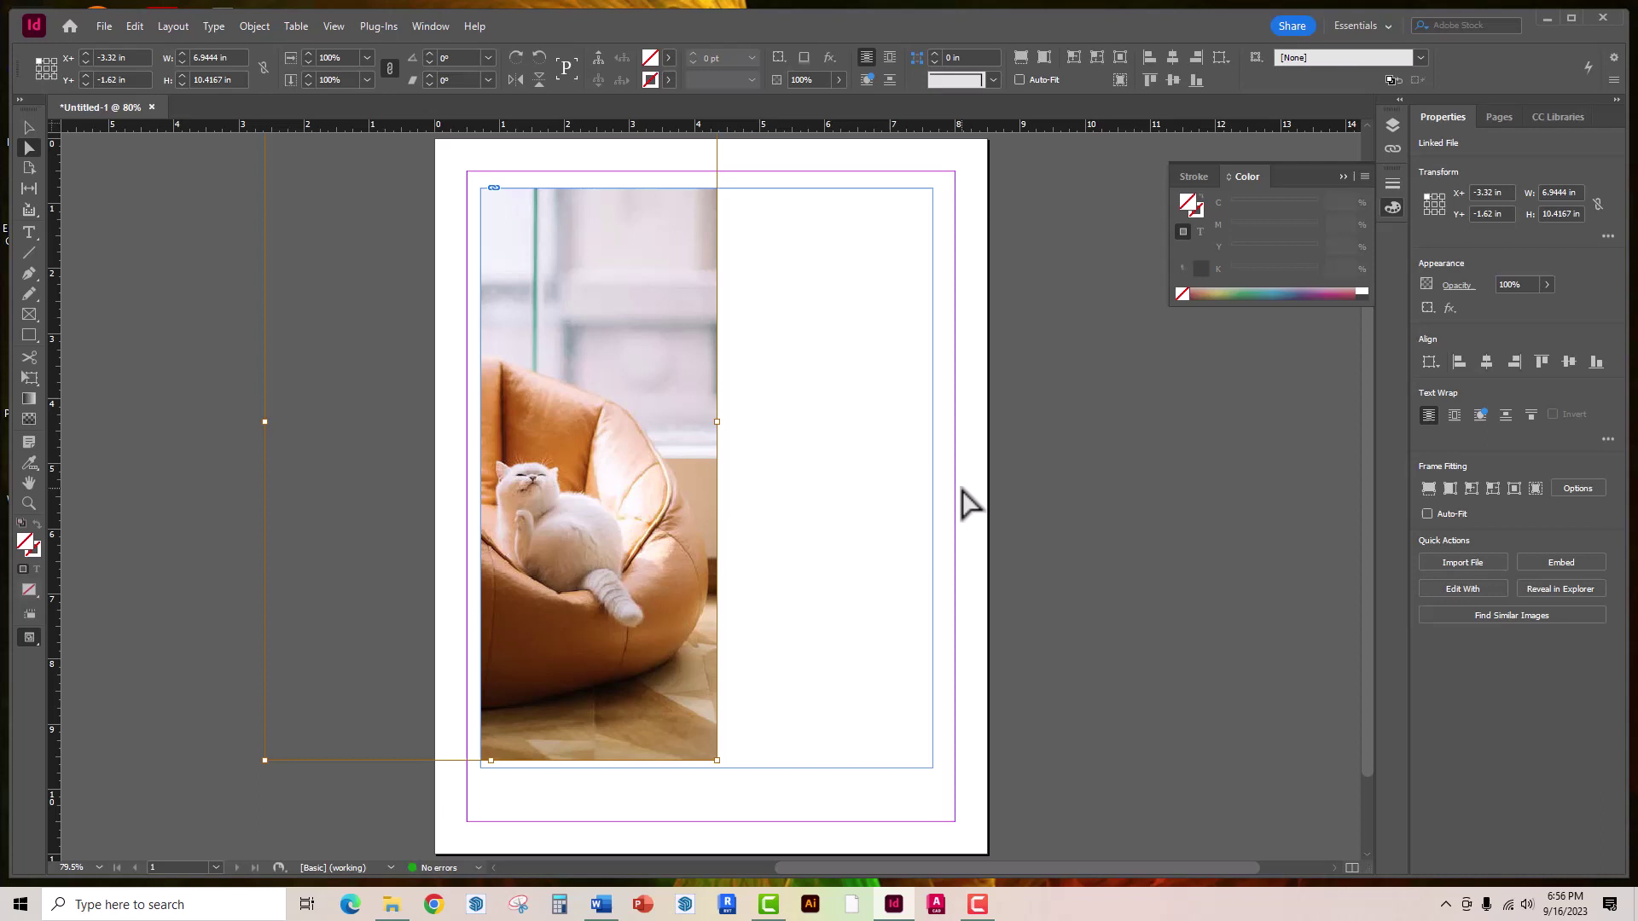
{"action": "left_click_drag", "start_coordinate": [604, 508], "coordinate": [766, 515]}
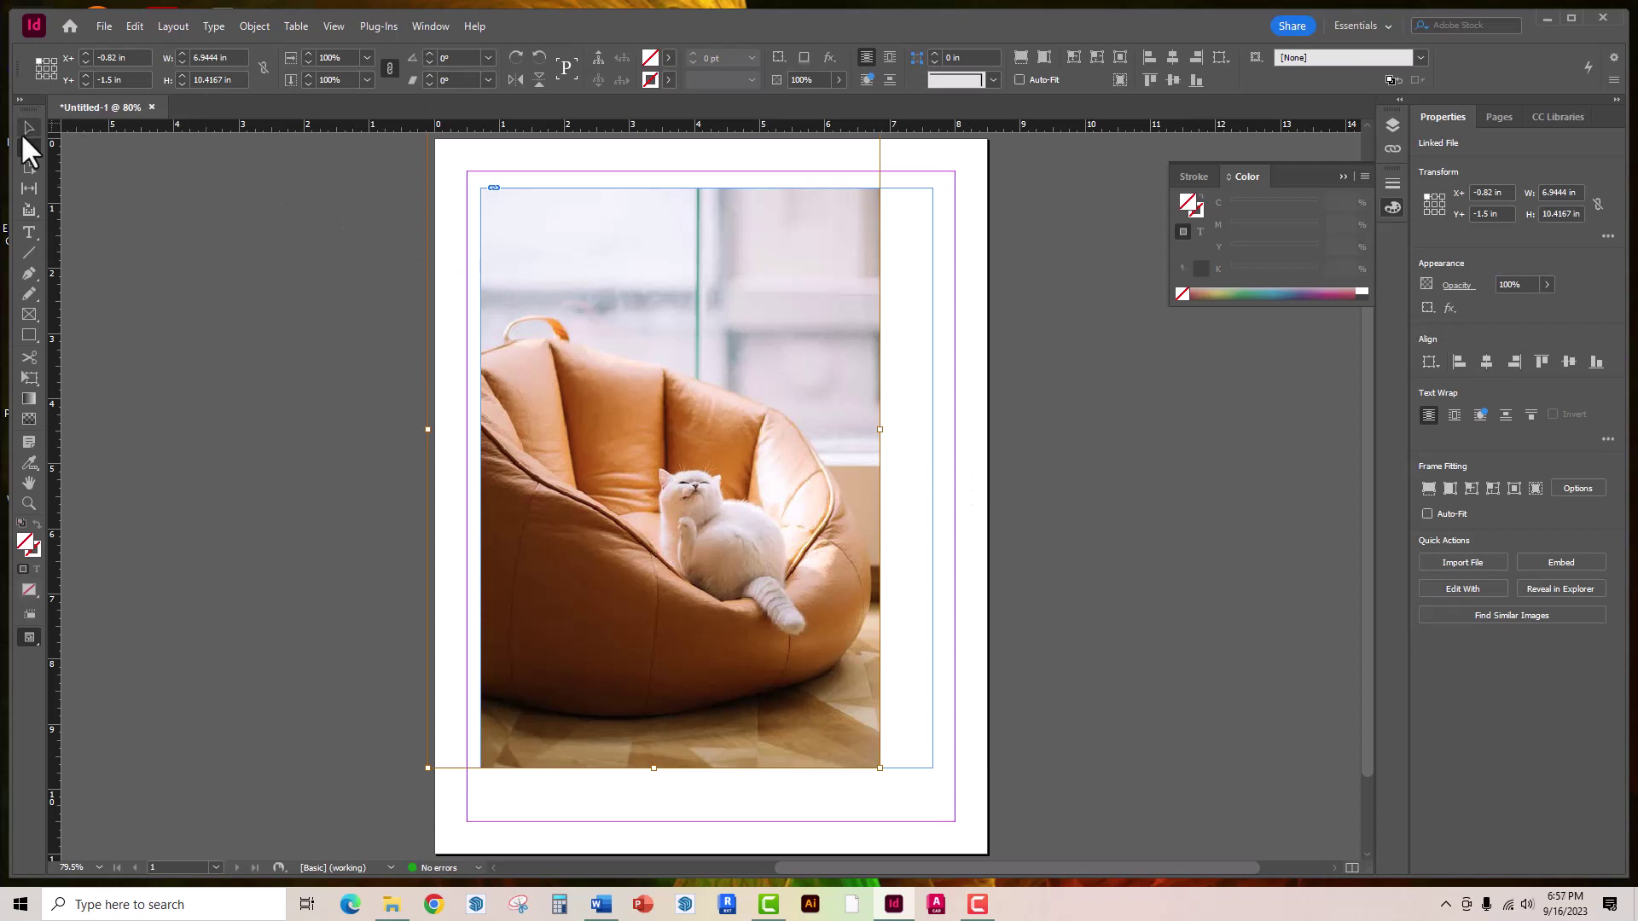
Select and delete the cat photo and its frame, leaving the Letter page blank
{"action": "left_click", "coordinate": [835, 547]}
{"action": "key", "text": "Delete"}
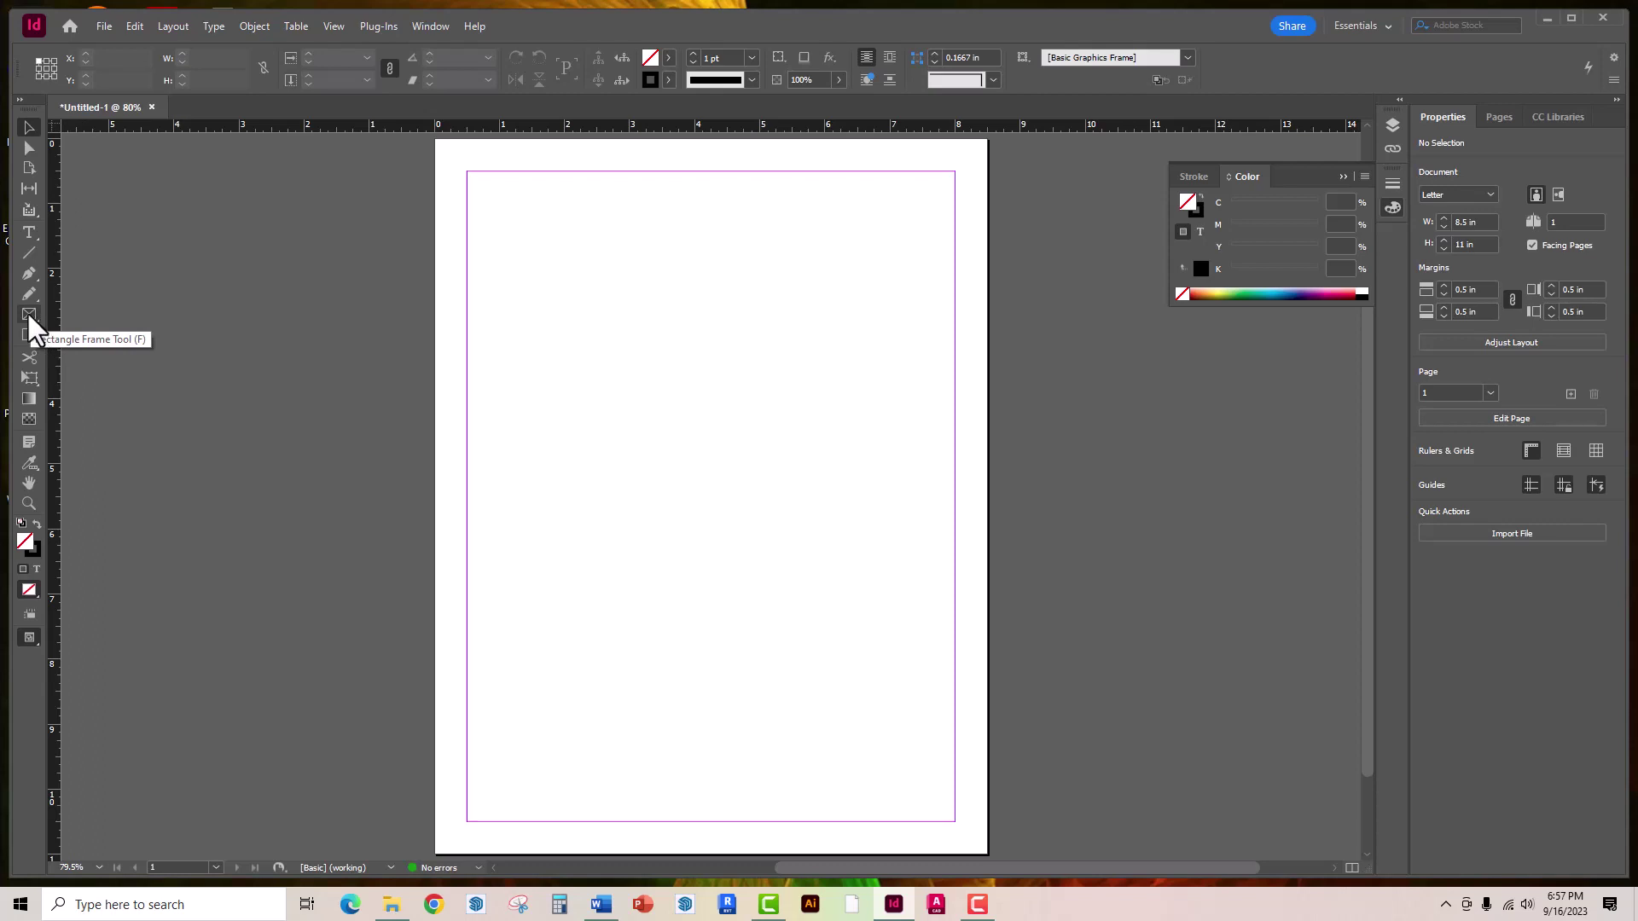
{"action": "left_click", "coordinate": [28, 314]}
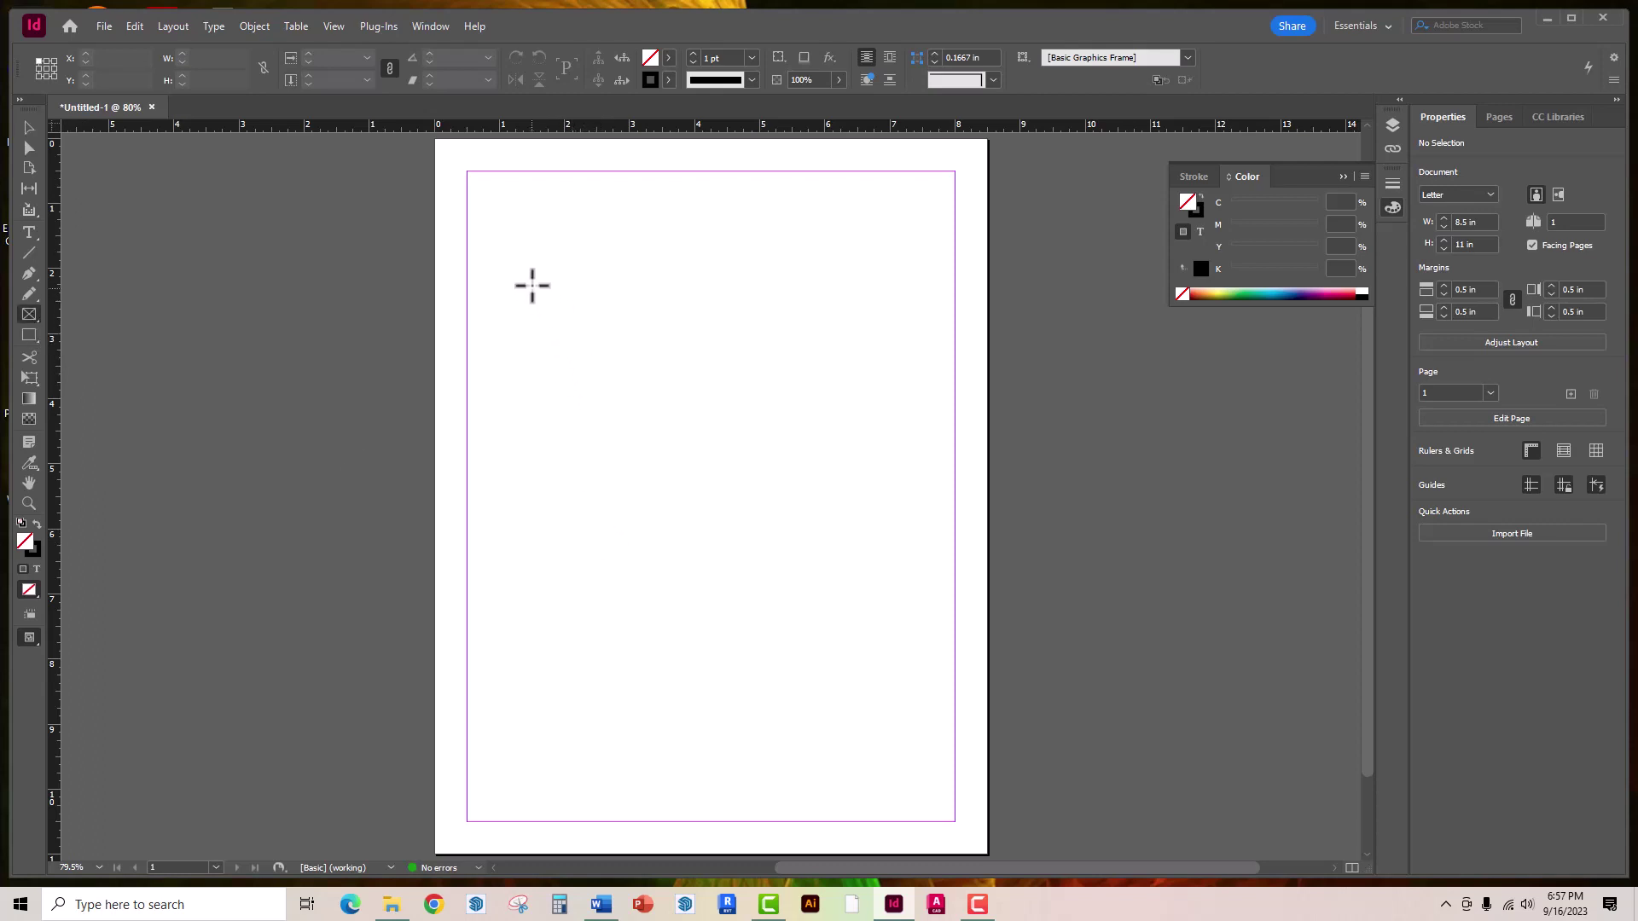
Draw a 3.08 × 4.45 in frame at X 1.5 in, Y 2.25 in and place catinterior.jpeg in it
{"action": "left_click_drag", "start_coordinate": [532, 286], "coordinate": [733, 575]}
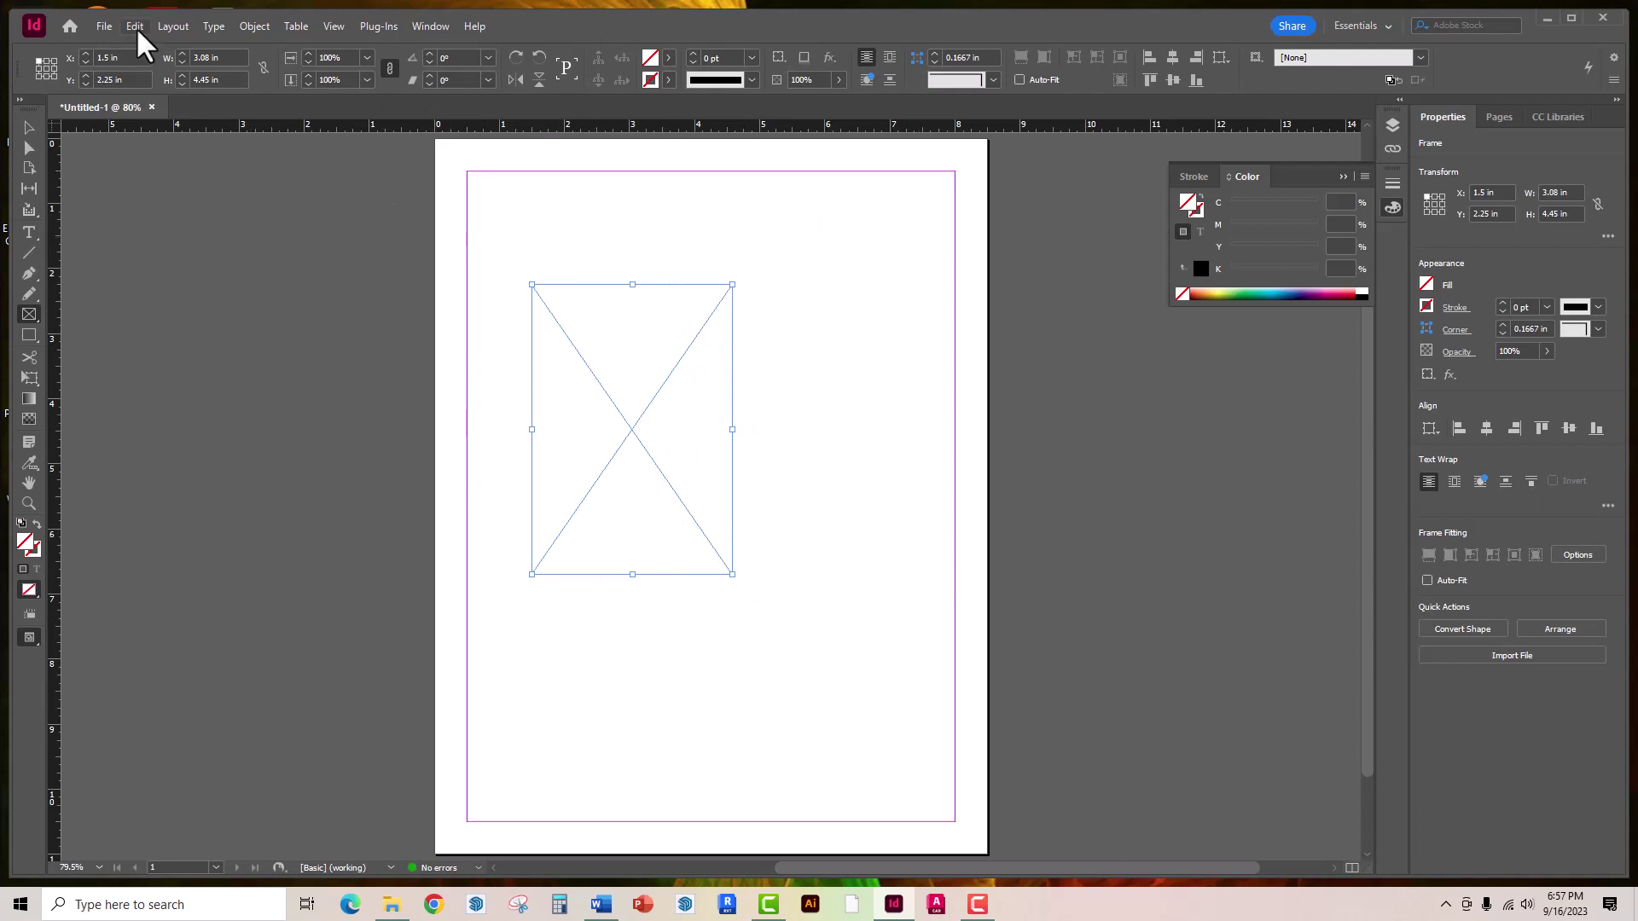
{"action": "left_click", "coordinate": [105, 22]}
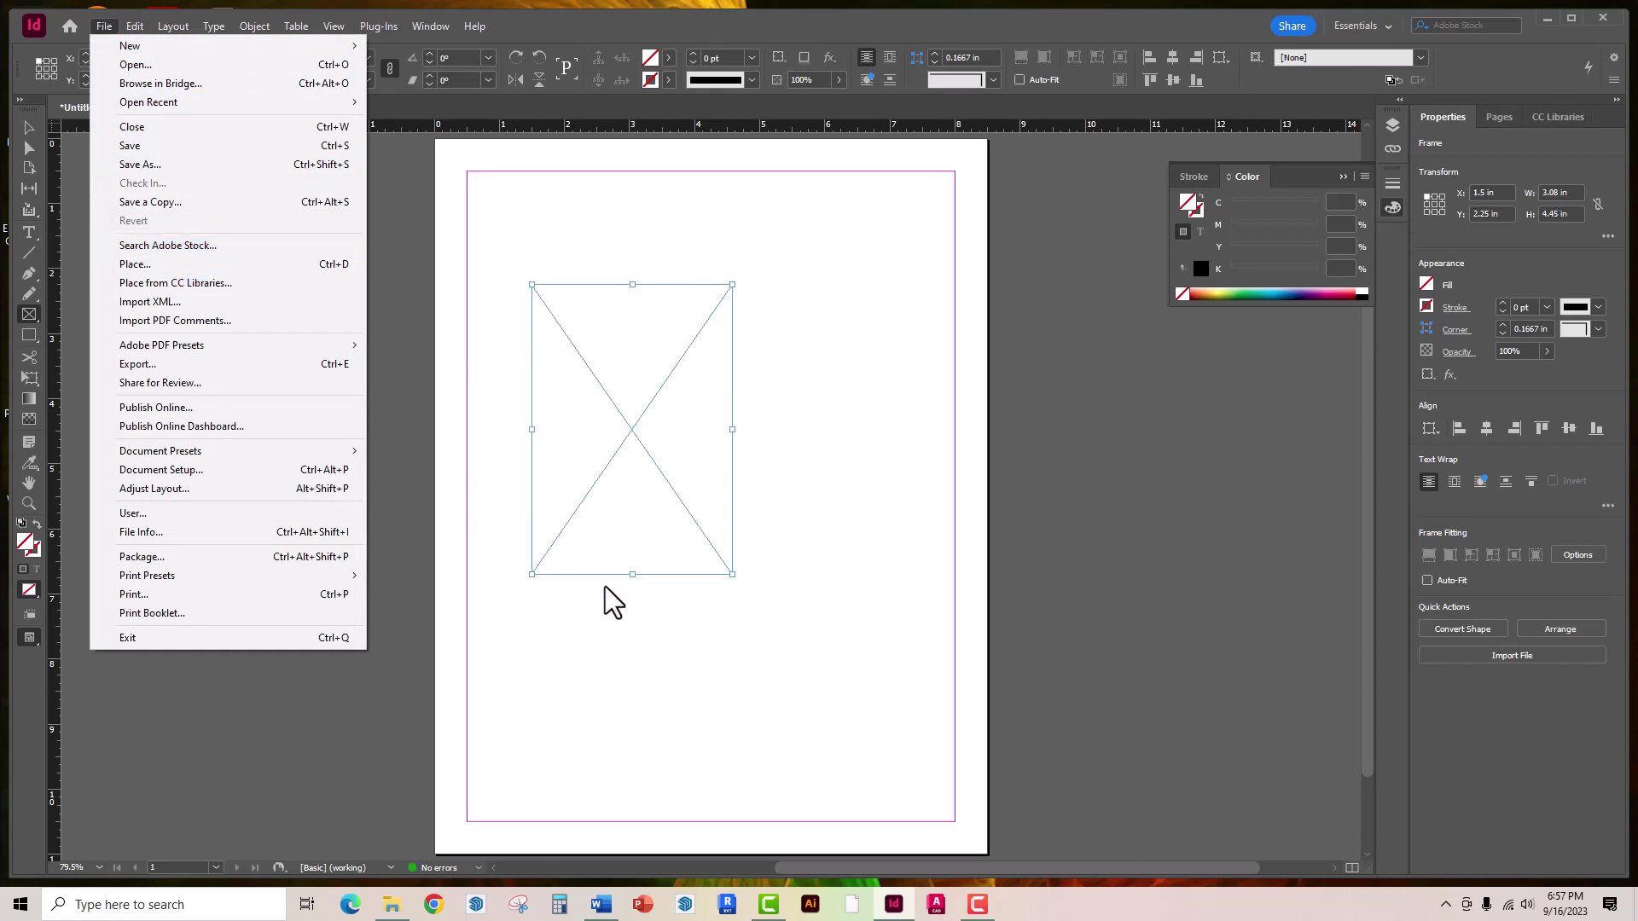
{"action": "left_click", "coordinate": [193, 264]}
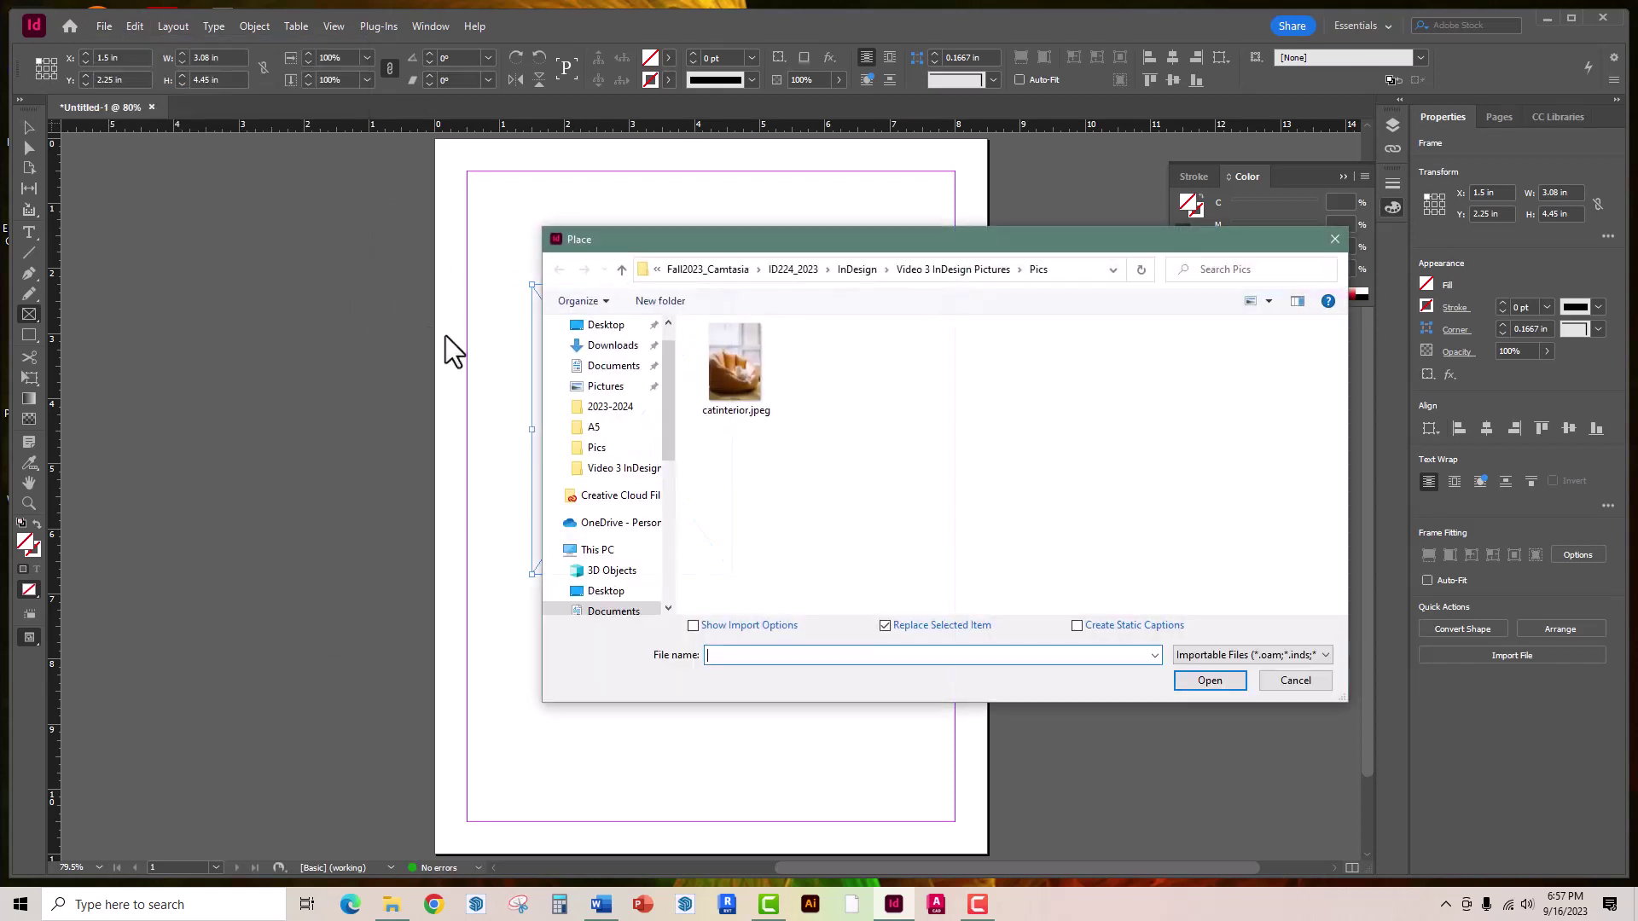
{"action": "left_click", "coordinate": [717, 377]}
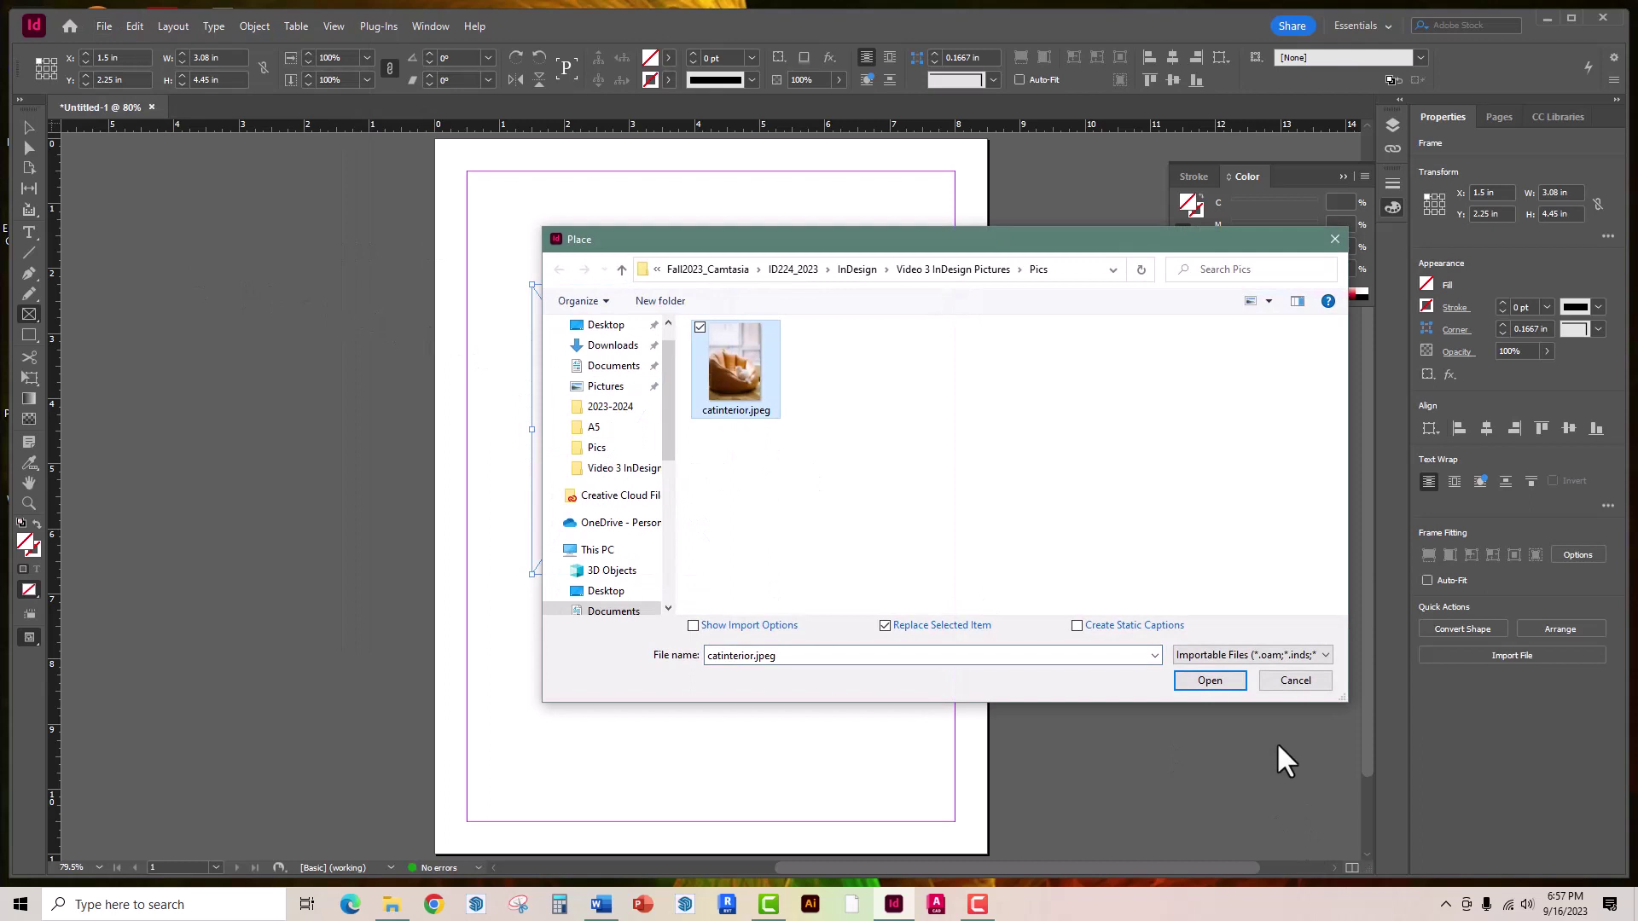
{"action": "left_click", "coordinate": [1209, 681]}
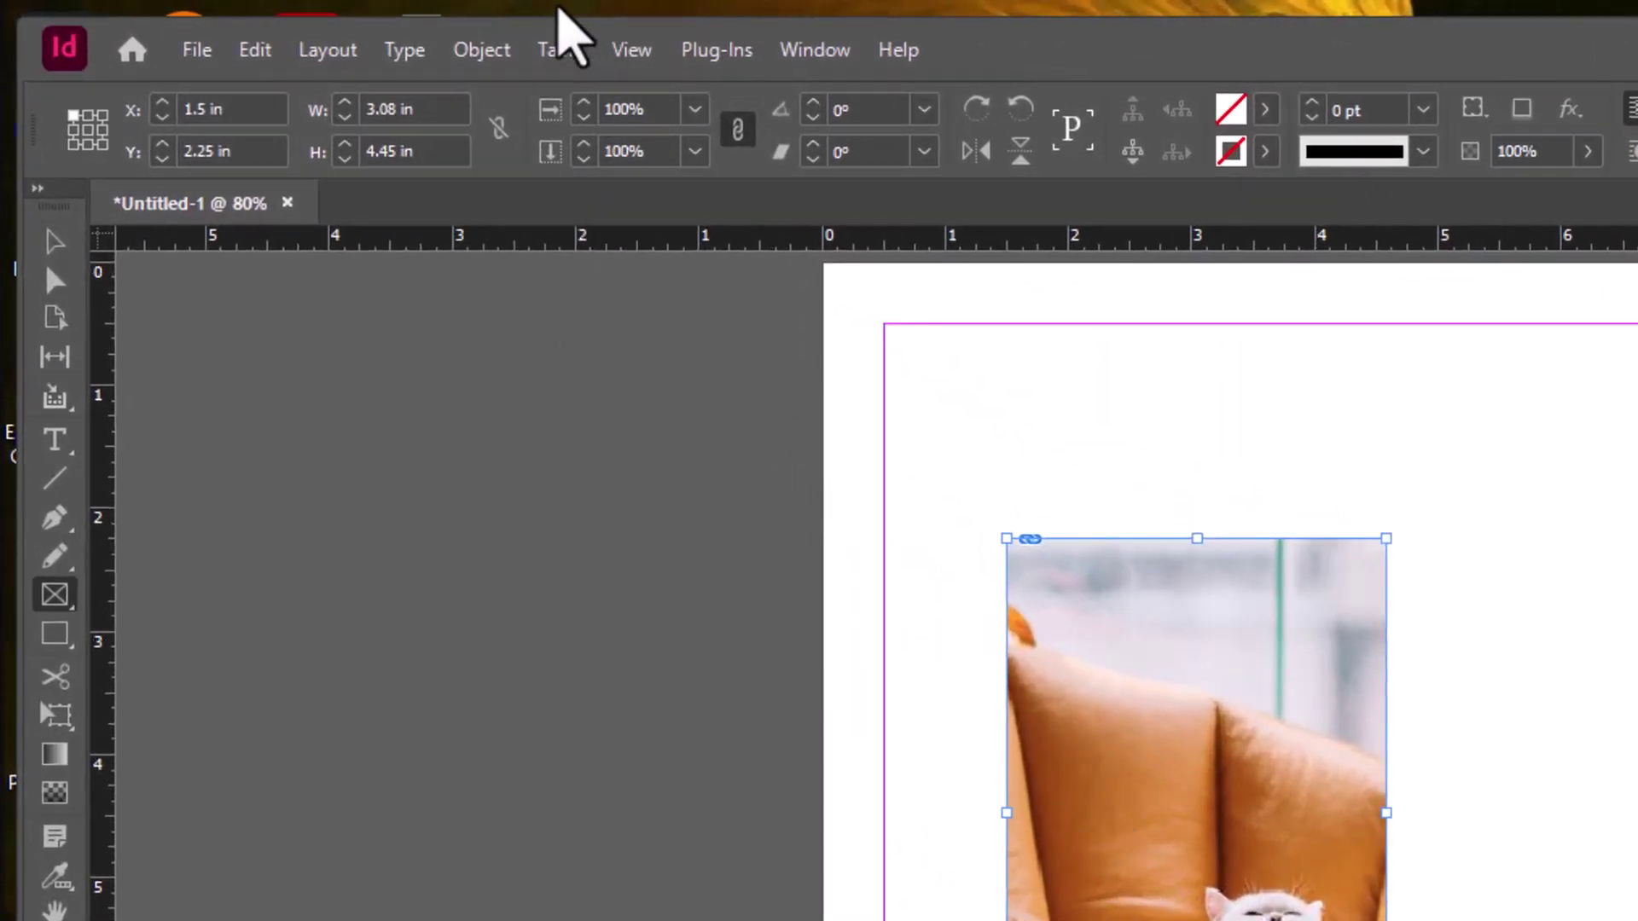
Browse the Object menu's Transform and Arrange submenus for the framed cat photo
{"action": "left_click", "coordinate": [485, 51]}
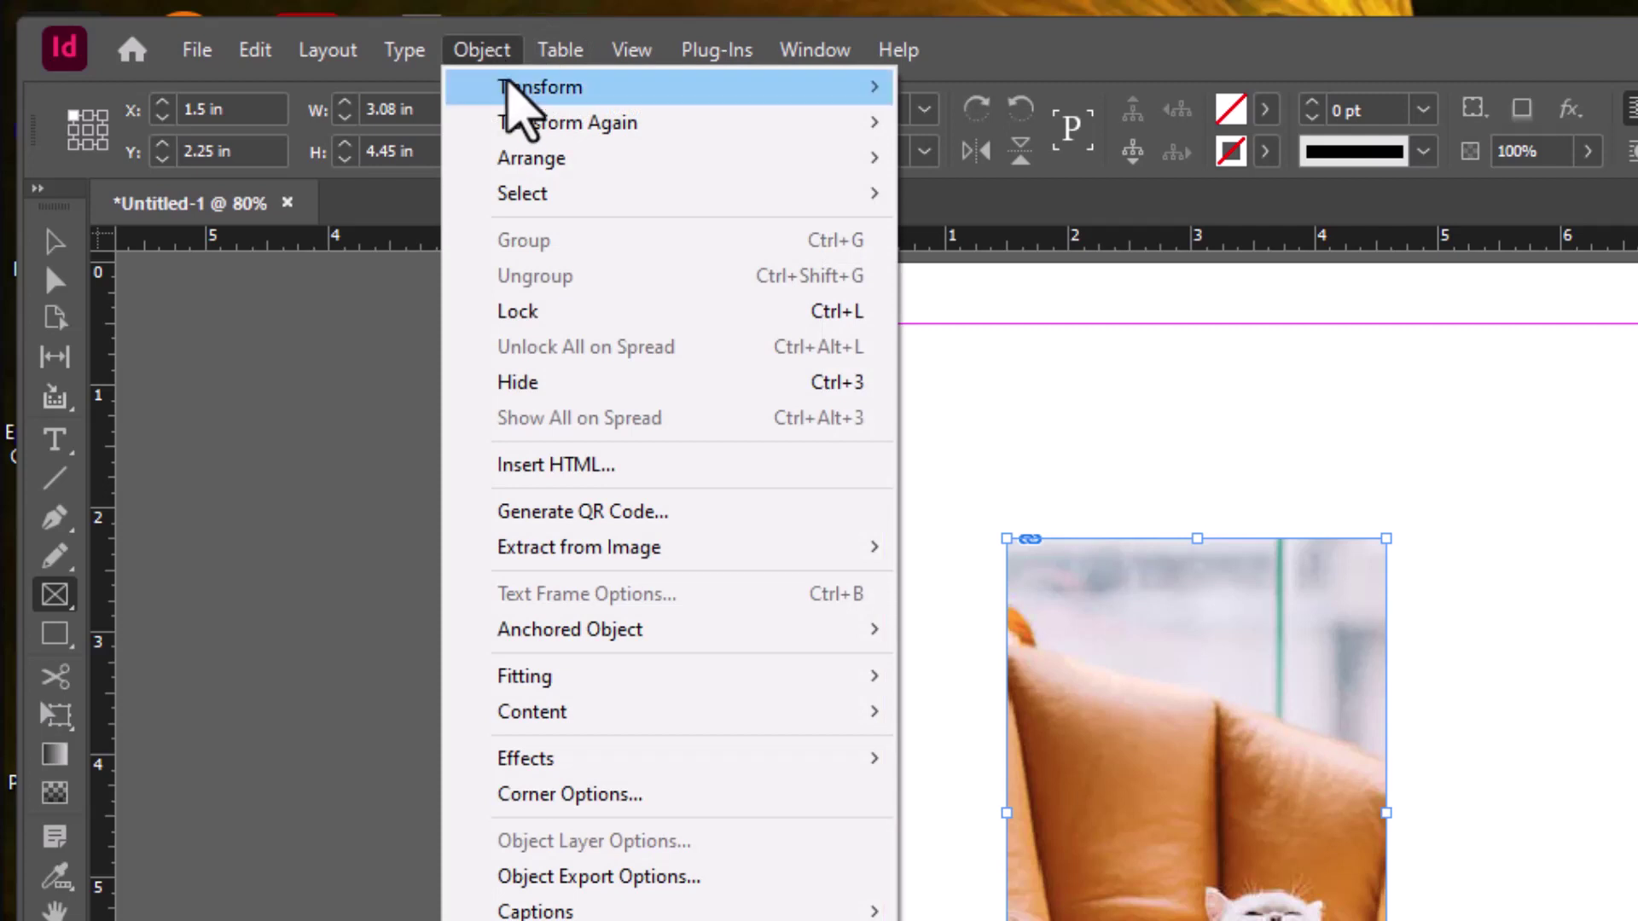
{"action": "mouse_move", "coordinate": [508, 89]}
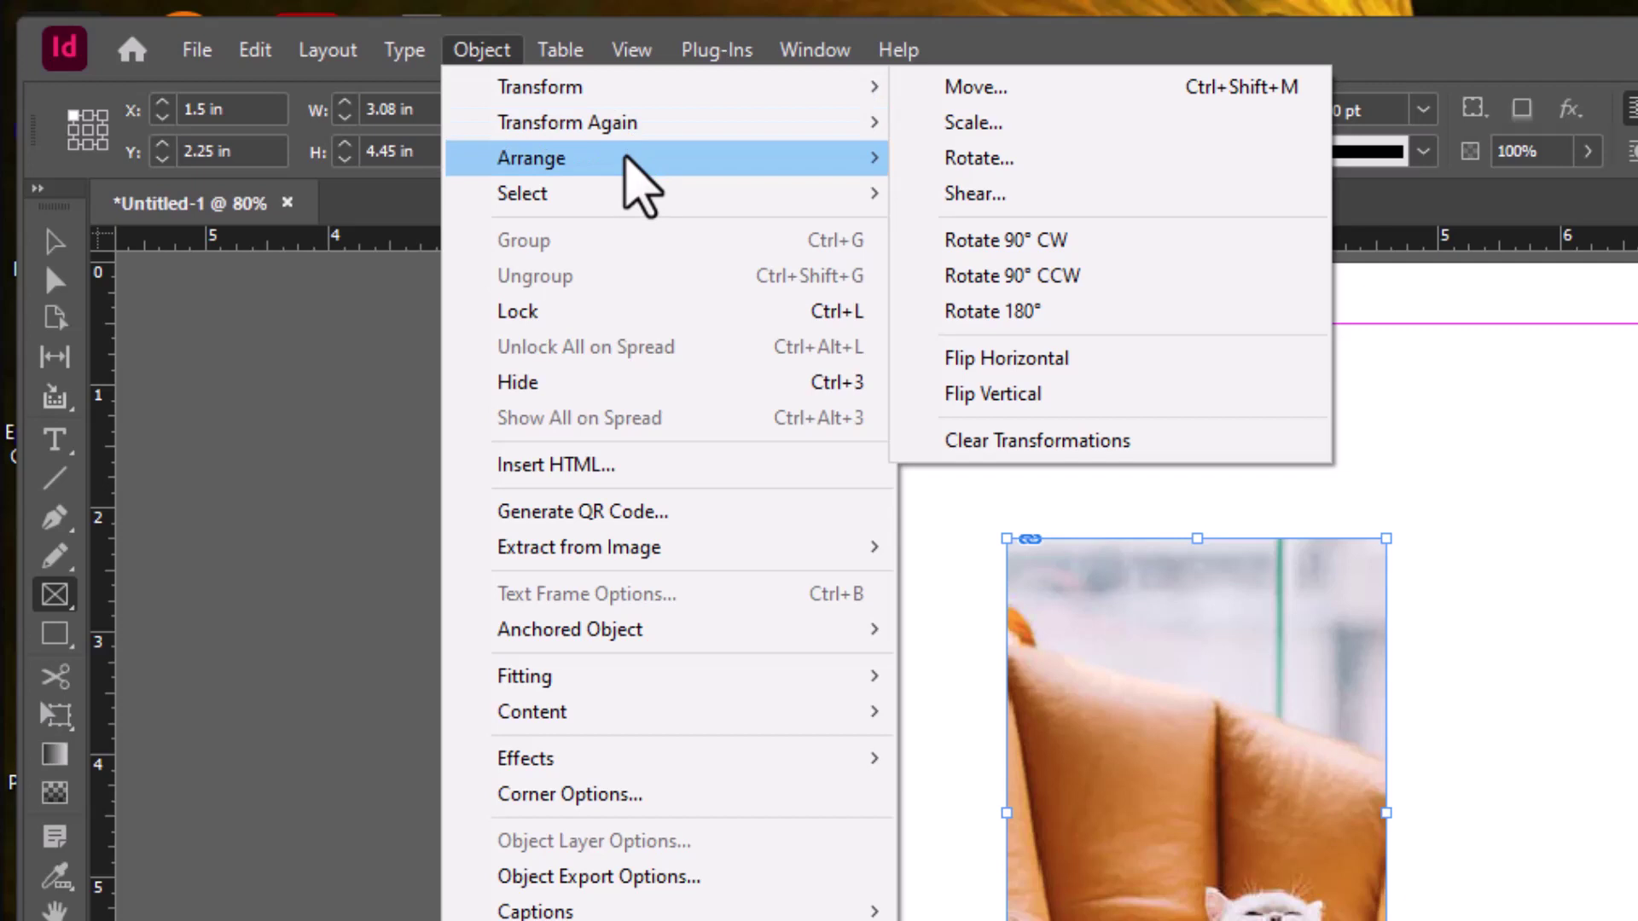
{"action": "mouse_move", "coordinate": [625, 158]}
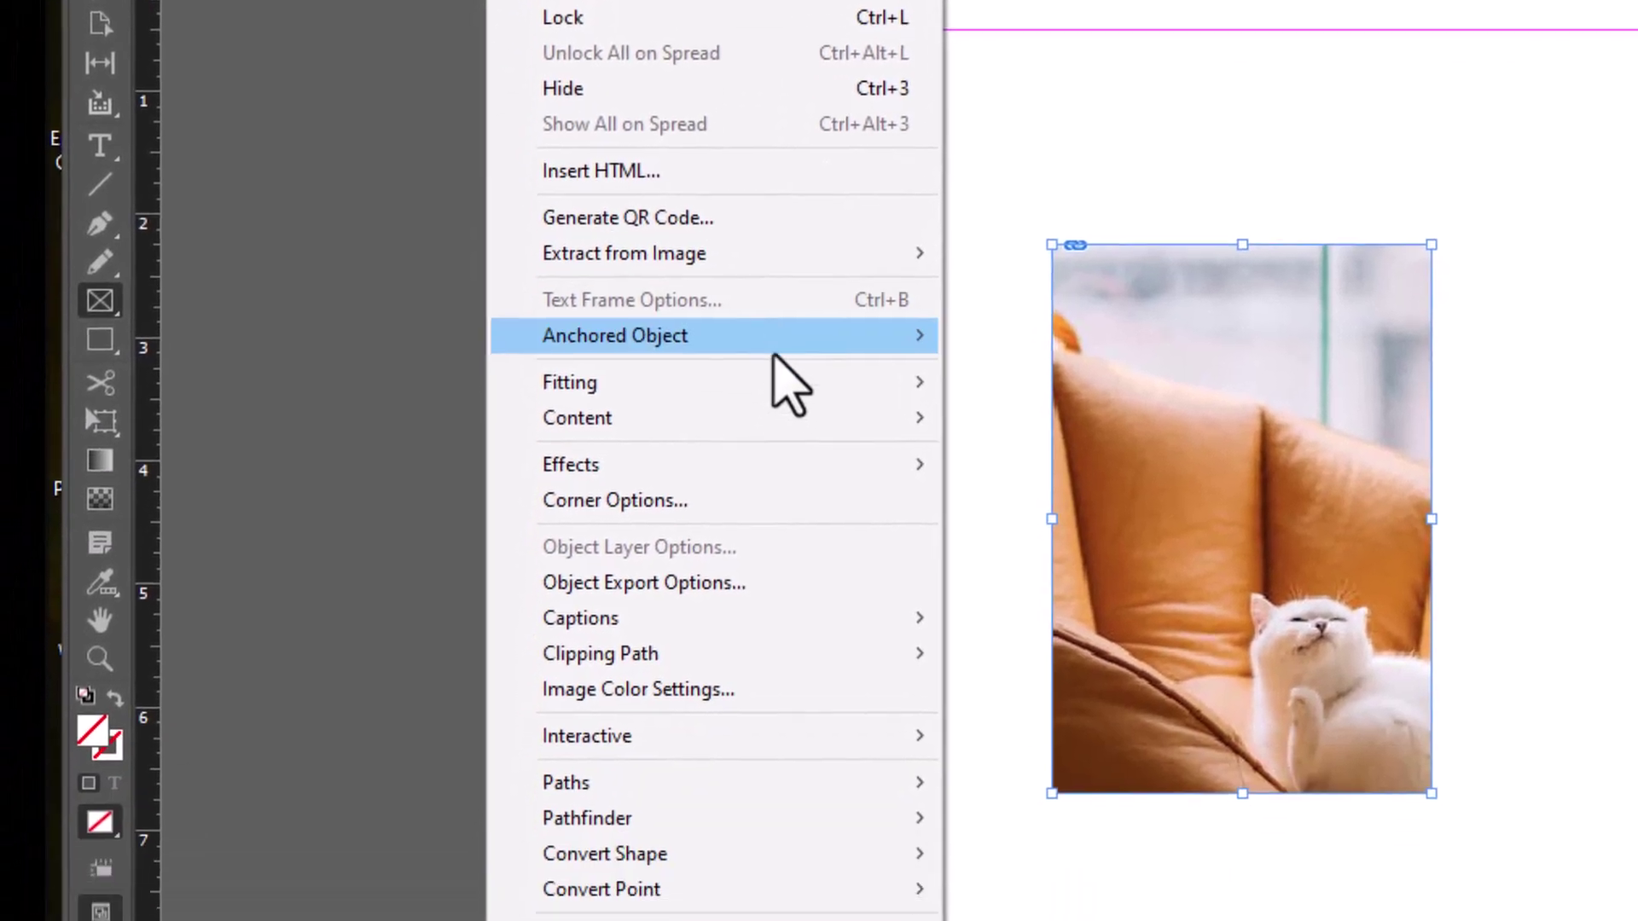
Apply Fitting > Fill Frame Proportionally so the cat photo fills the 3.08 × 4.45 in frame
{"action": "mouse_move", "coordinate": [733, 675]}
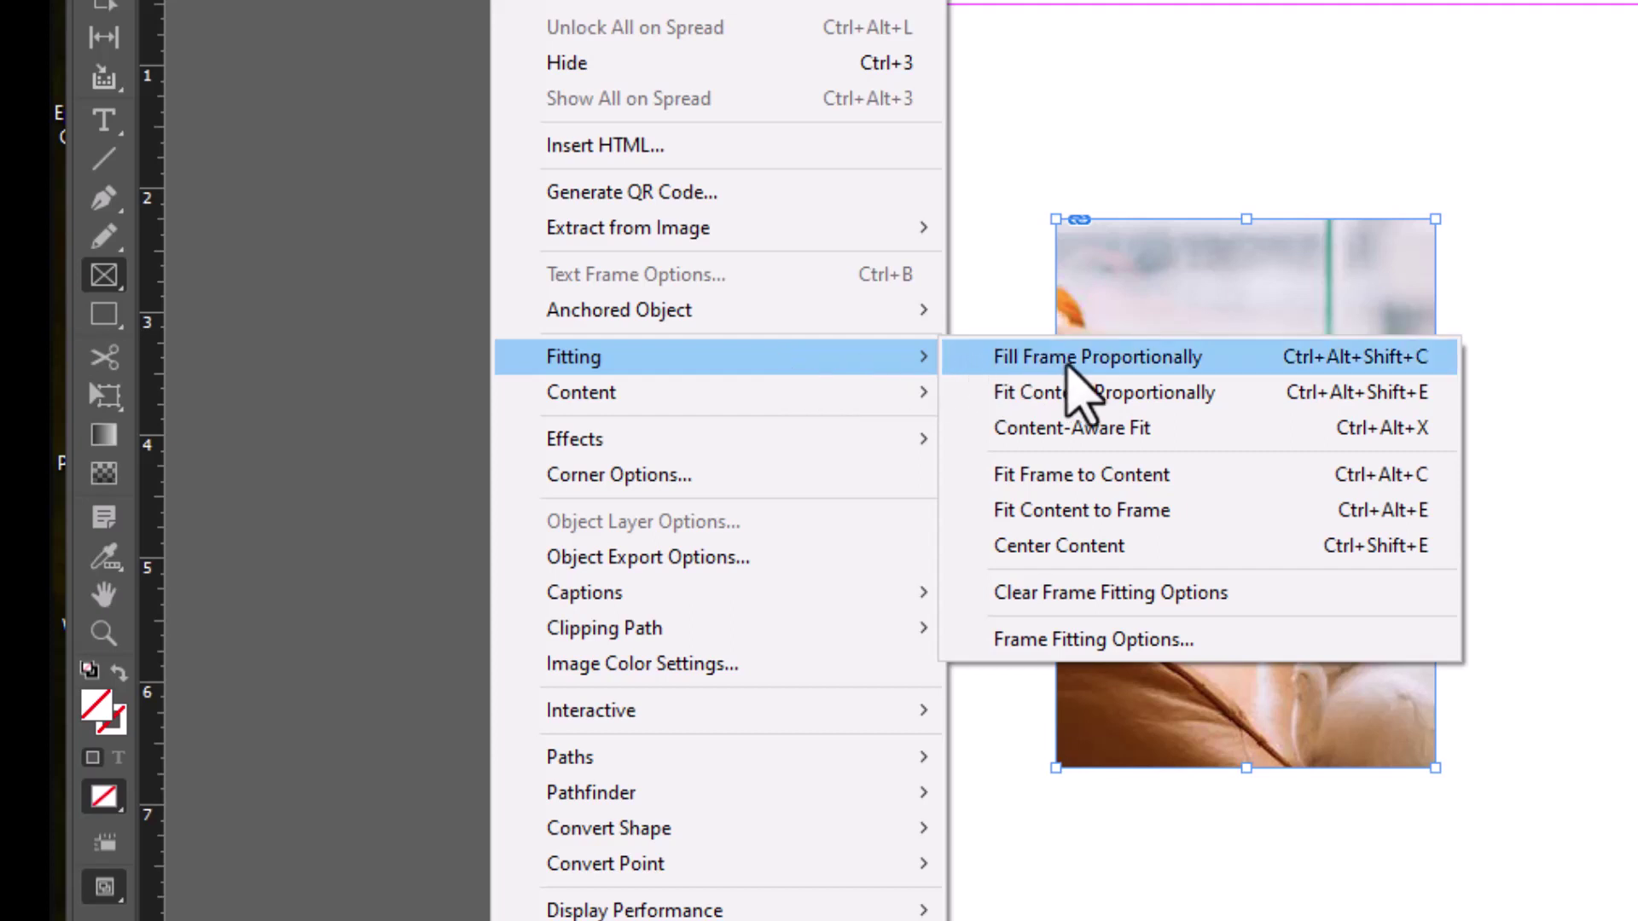
{"action": "left_click", "coordinate": [1081, 394]}
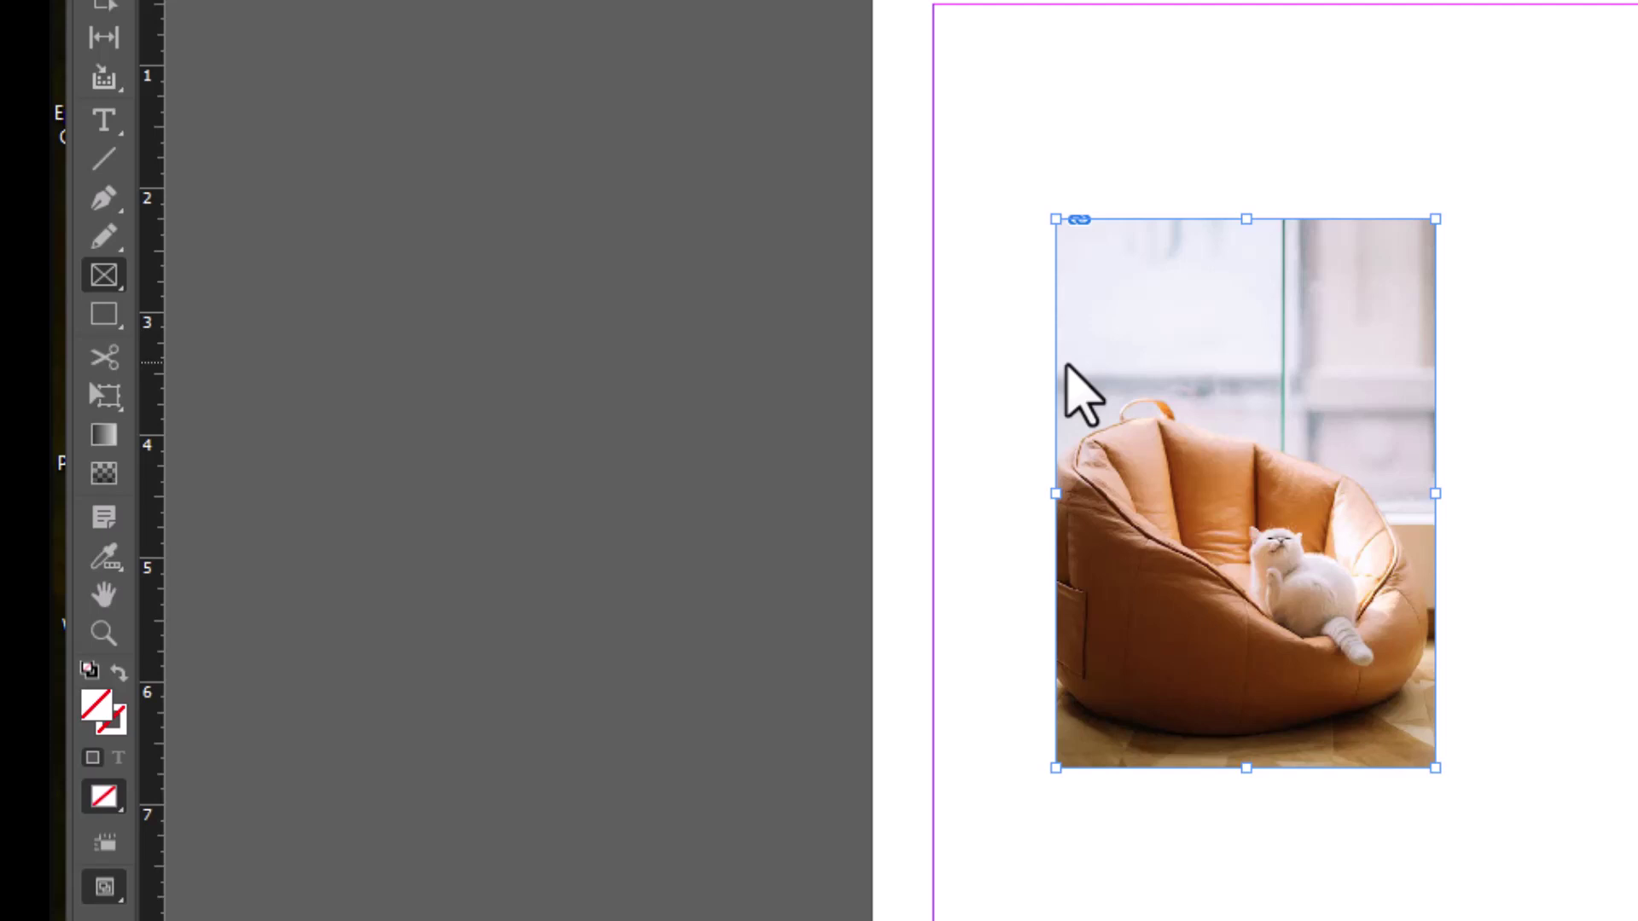
{"action": "key", "text": "alt+o"}
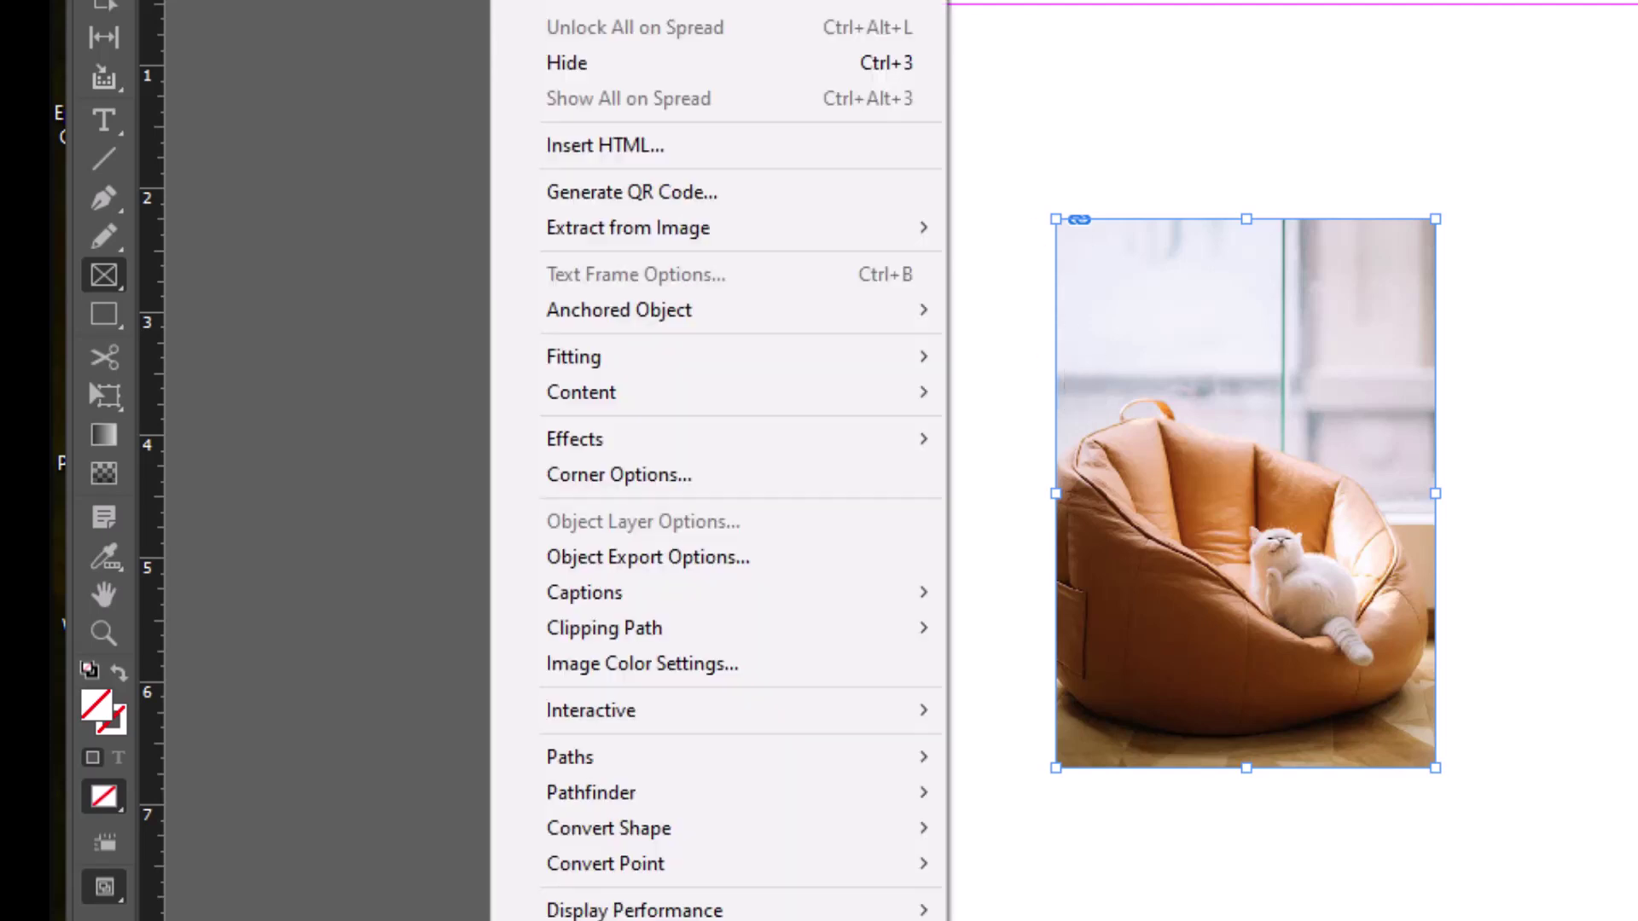
{"action": "mouse_move", "coordinate": [603, 376]}
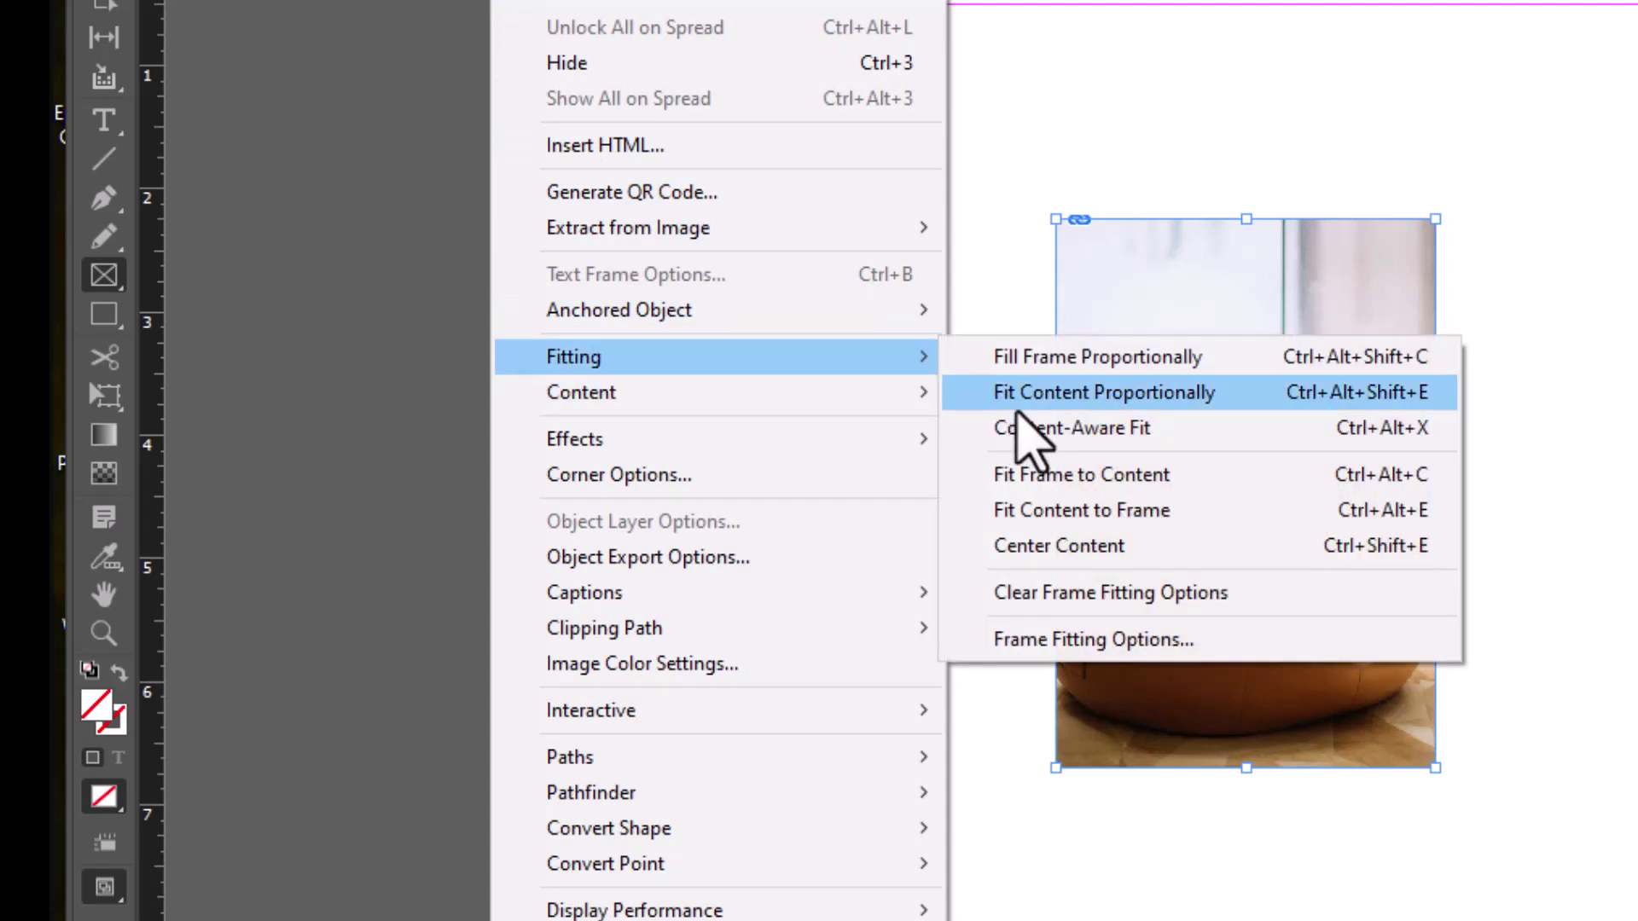
Apply Fit Content Proportionally to the cat photo, then zoom in and back out to inspect it
{"action": "left_click", "coordinate": [1017, 408]}
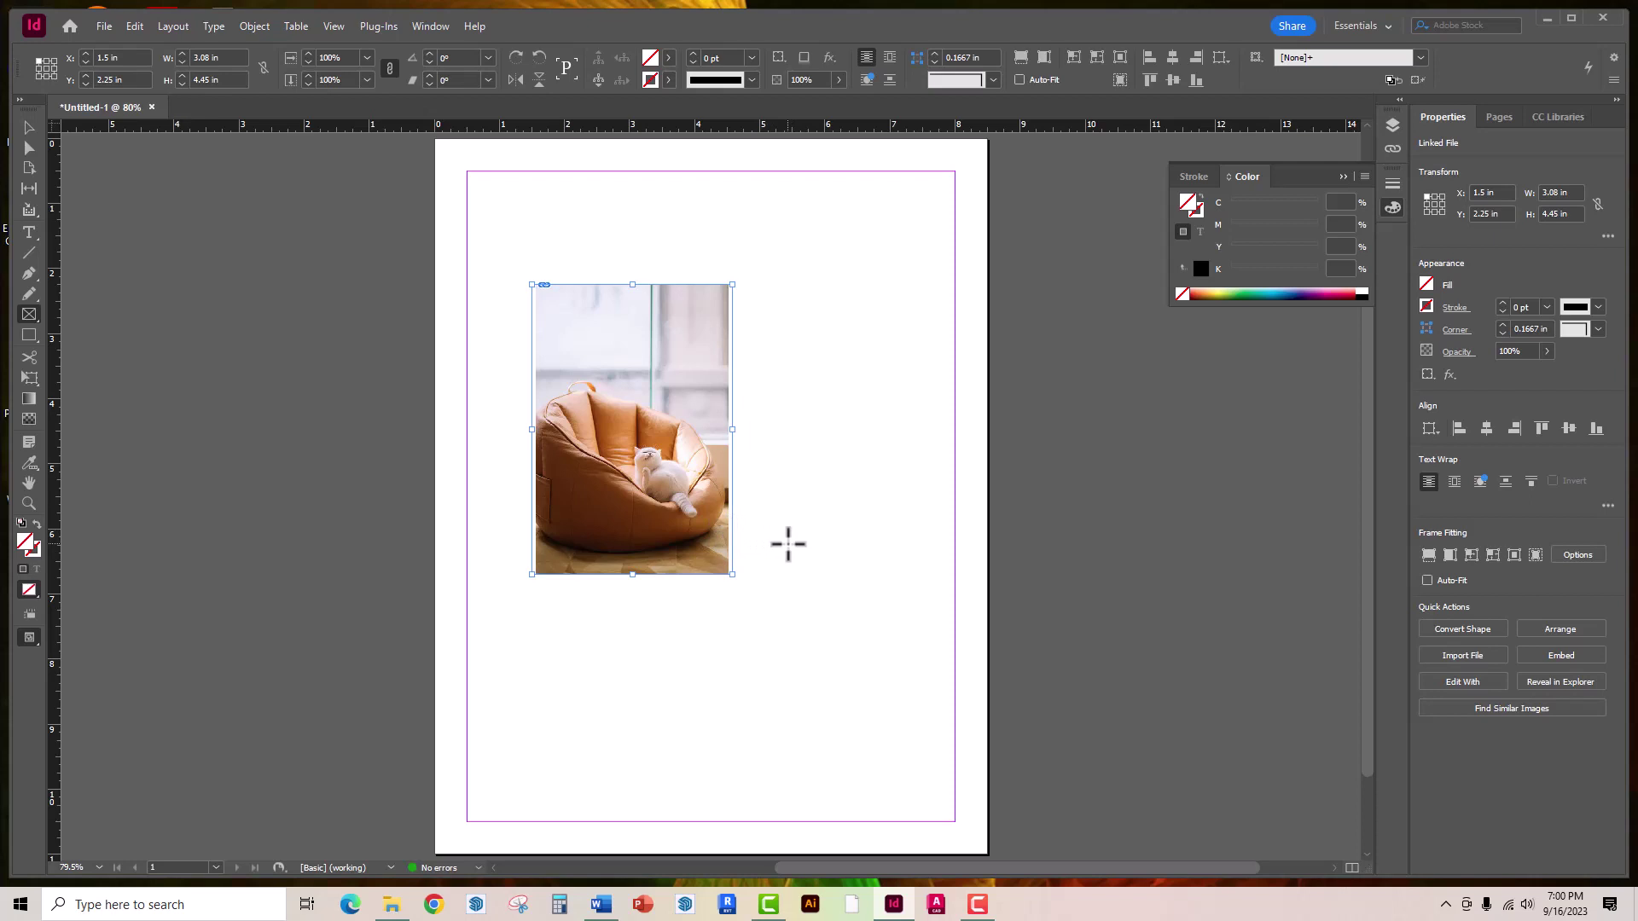
{"action": "key", "text": "ctrl+equal"}
{"action": "key", "text": "ctrl+equal"}
{"action": "key", "text": "ctrl+equal"}
{"action": "key", "text": "ctrl+equal"}
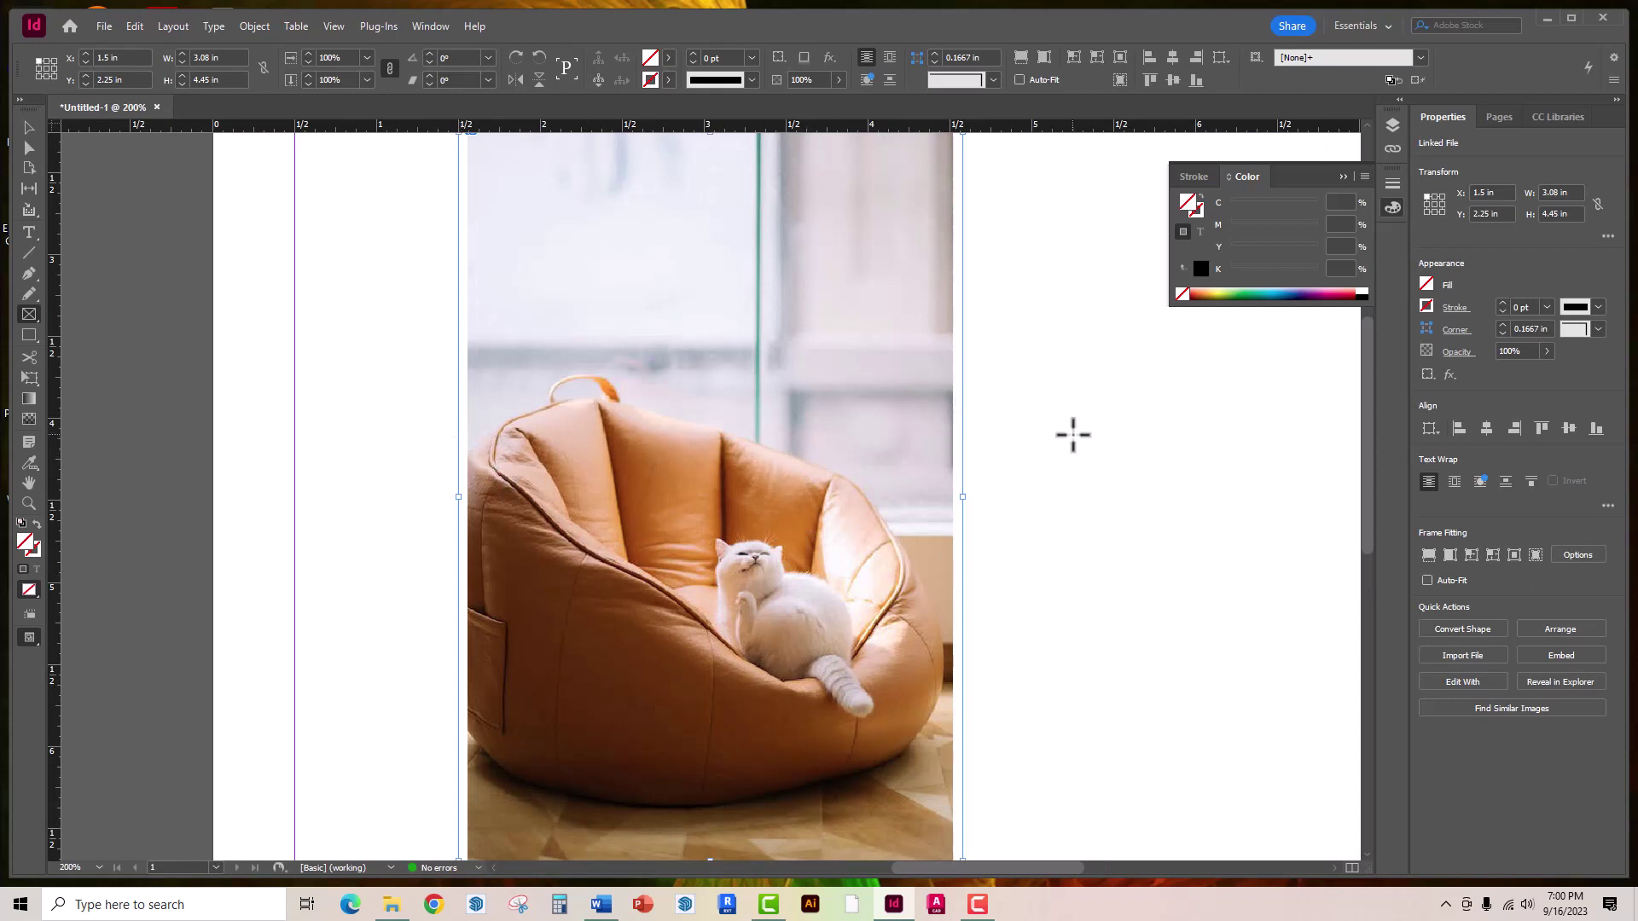
{"action": "scroll", "coordinate": [1073, 435], "scroll_direction": "down", "scroll_amount": 2}
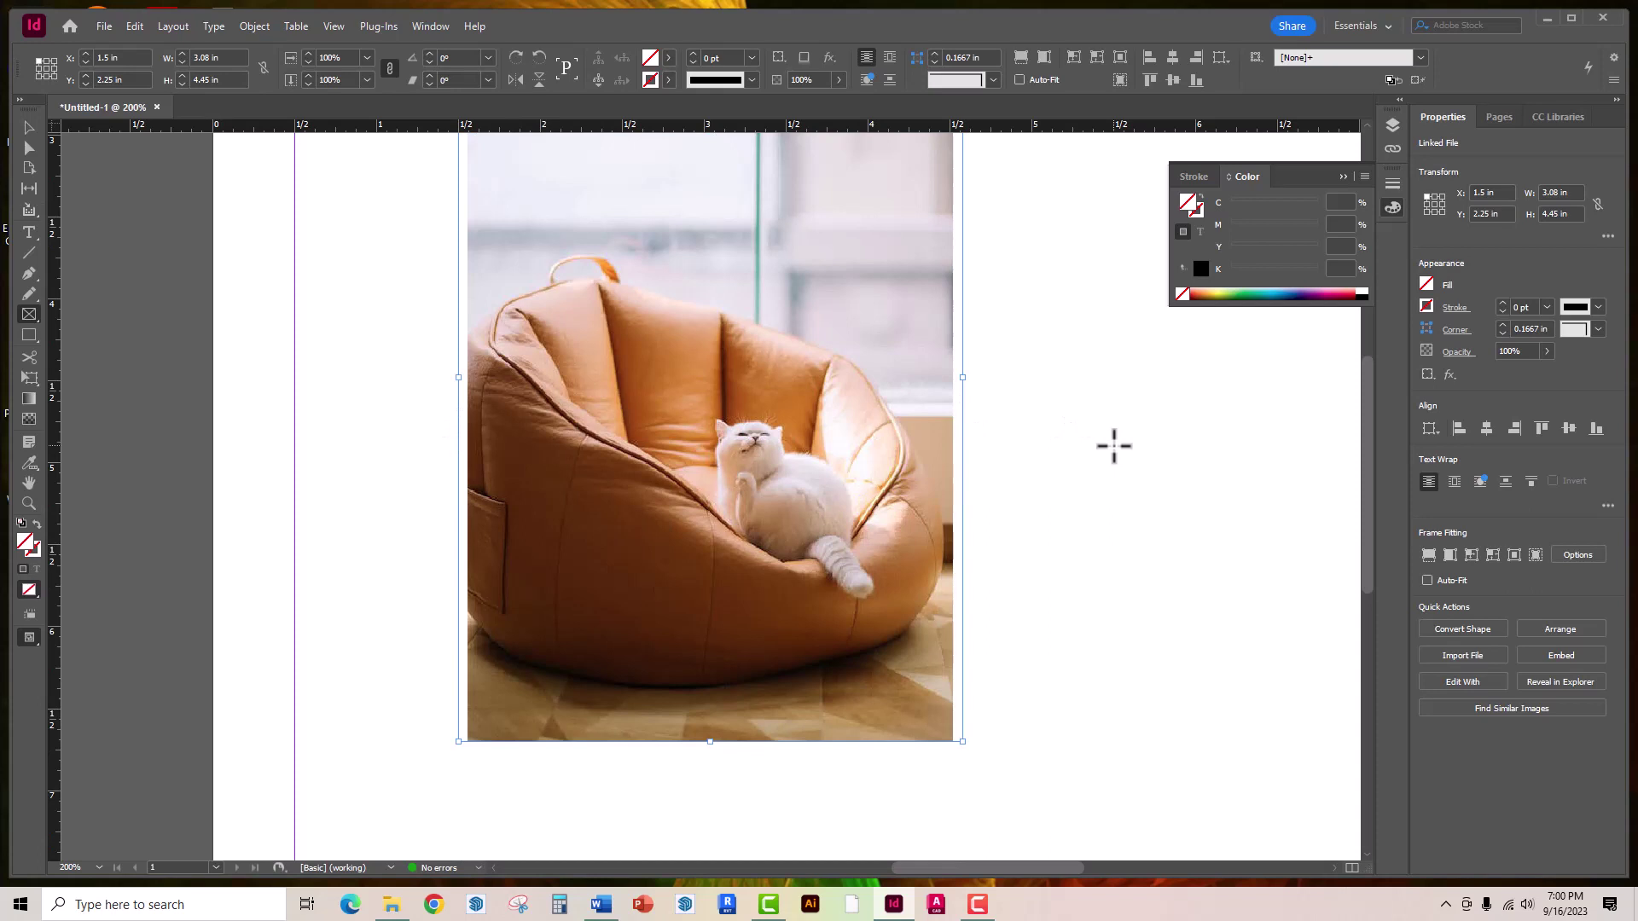
{"action": "key", "text": "ctrl+minus"}
{"action": "key", "text": "ctrl+minus"}
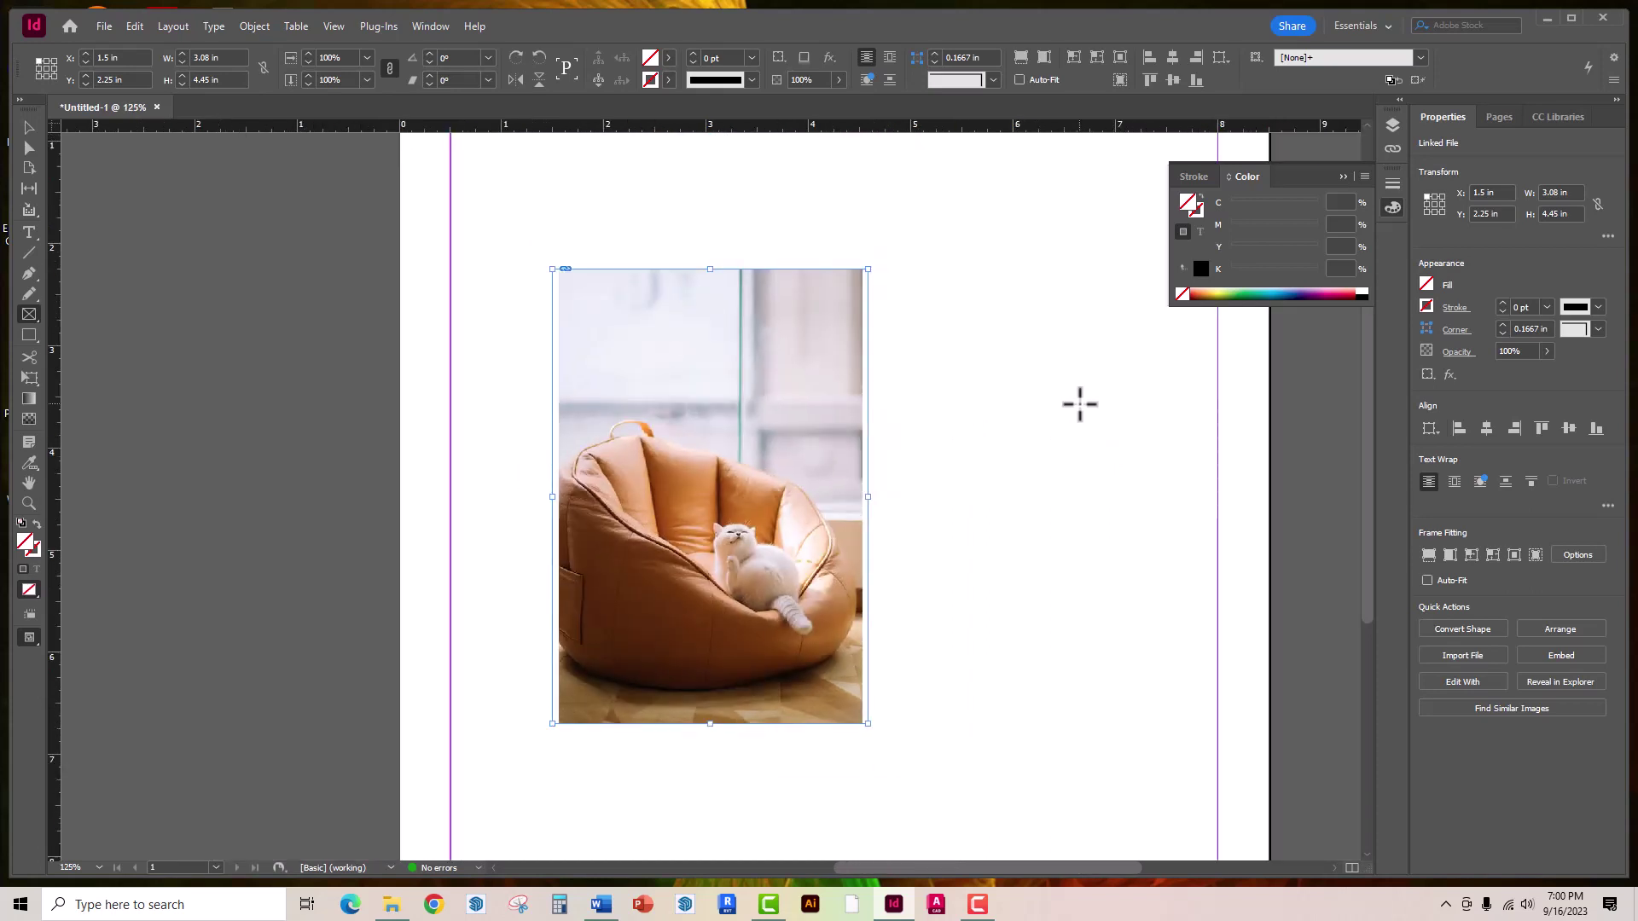
Apply Object > Fitting > Content-Aware Fit so the beanbag and cat fill the frame
{"action": "left_click", "coordinate": [254, 26]}
{"action": "mouse_move", "coordinate": [329, 373]}
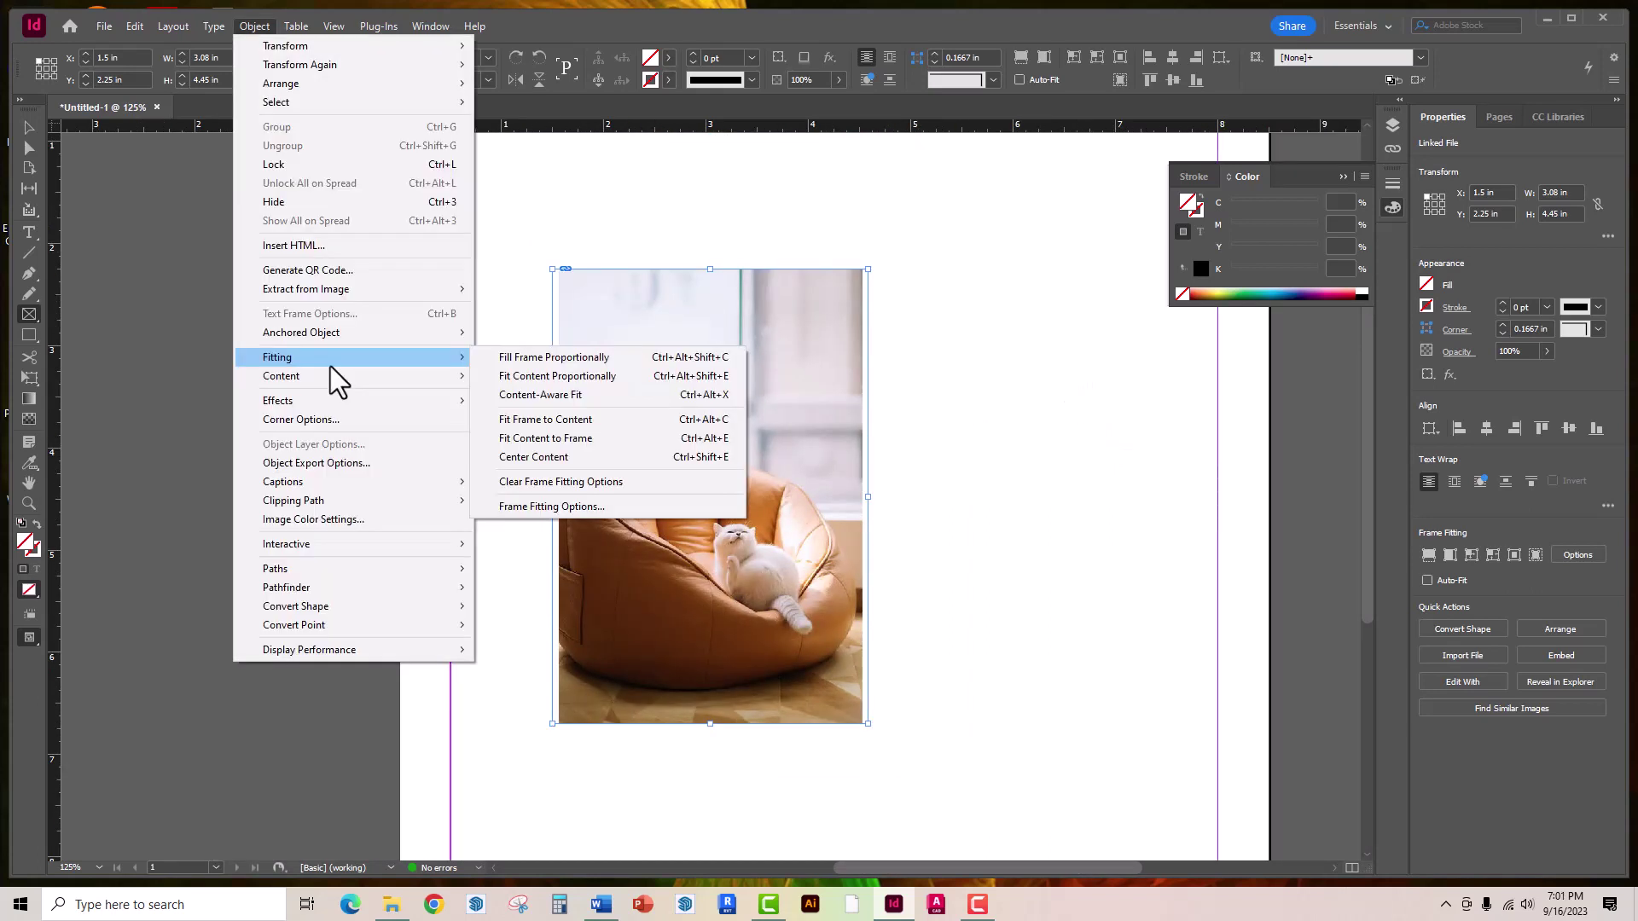
{"action": "left_click", "coordinate": [546, 395]}
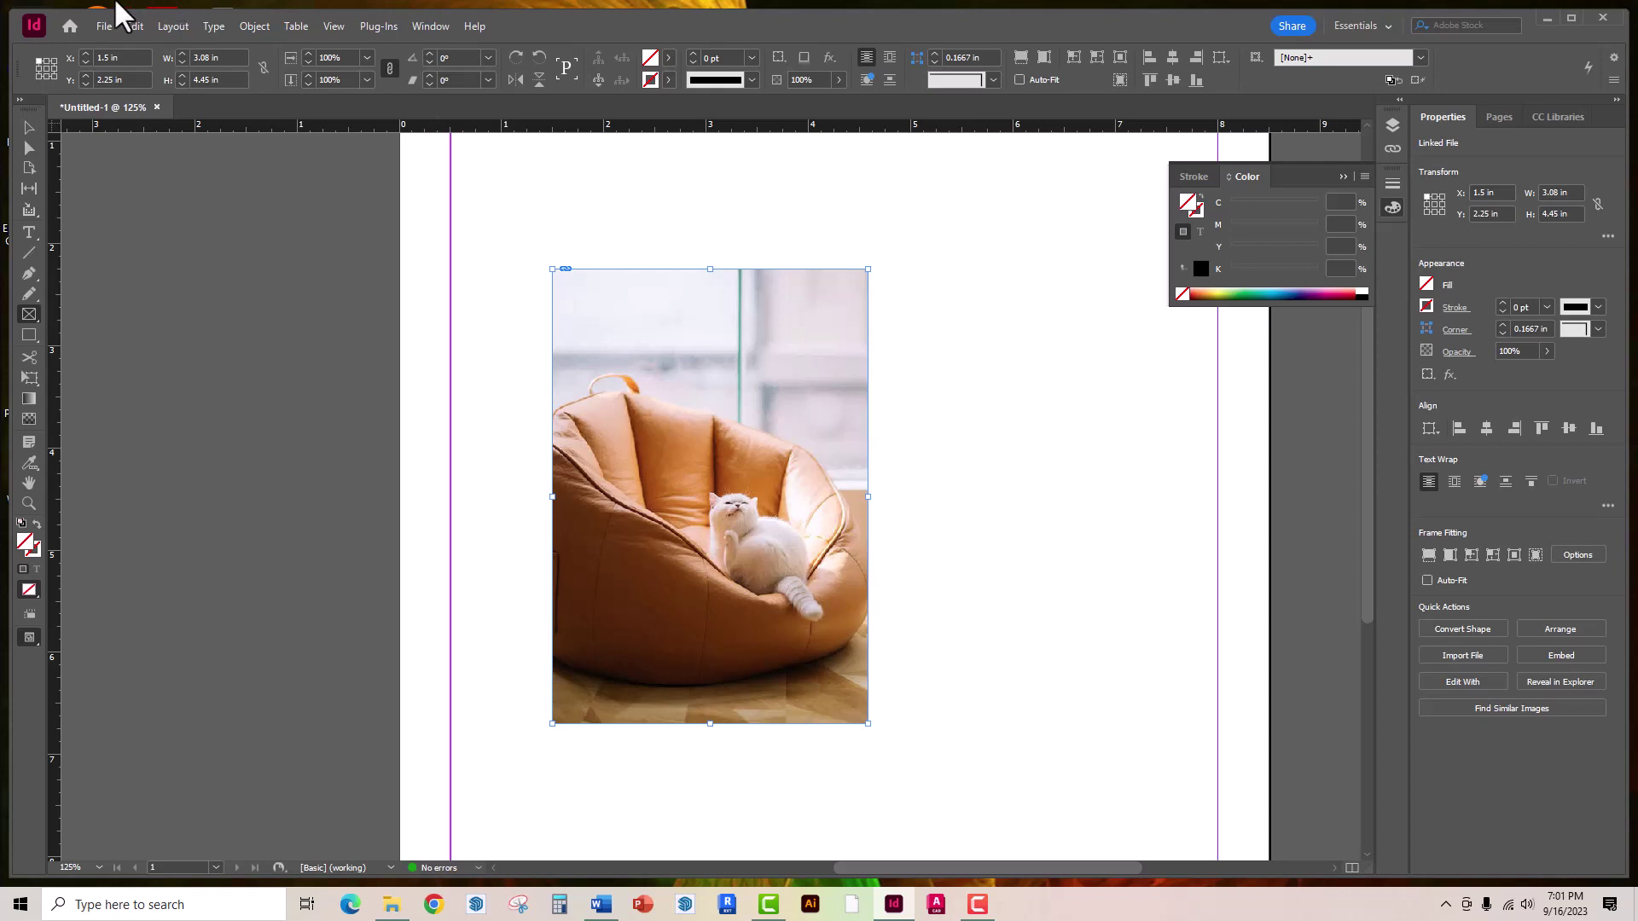
Apply Fit Frame to Content, resizing the frame to 3.4298 × 5.1448 in
{"action": "left_click", "coordinate": [255, 25]}
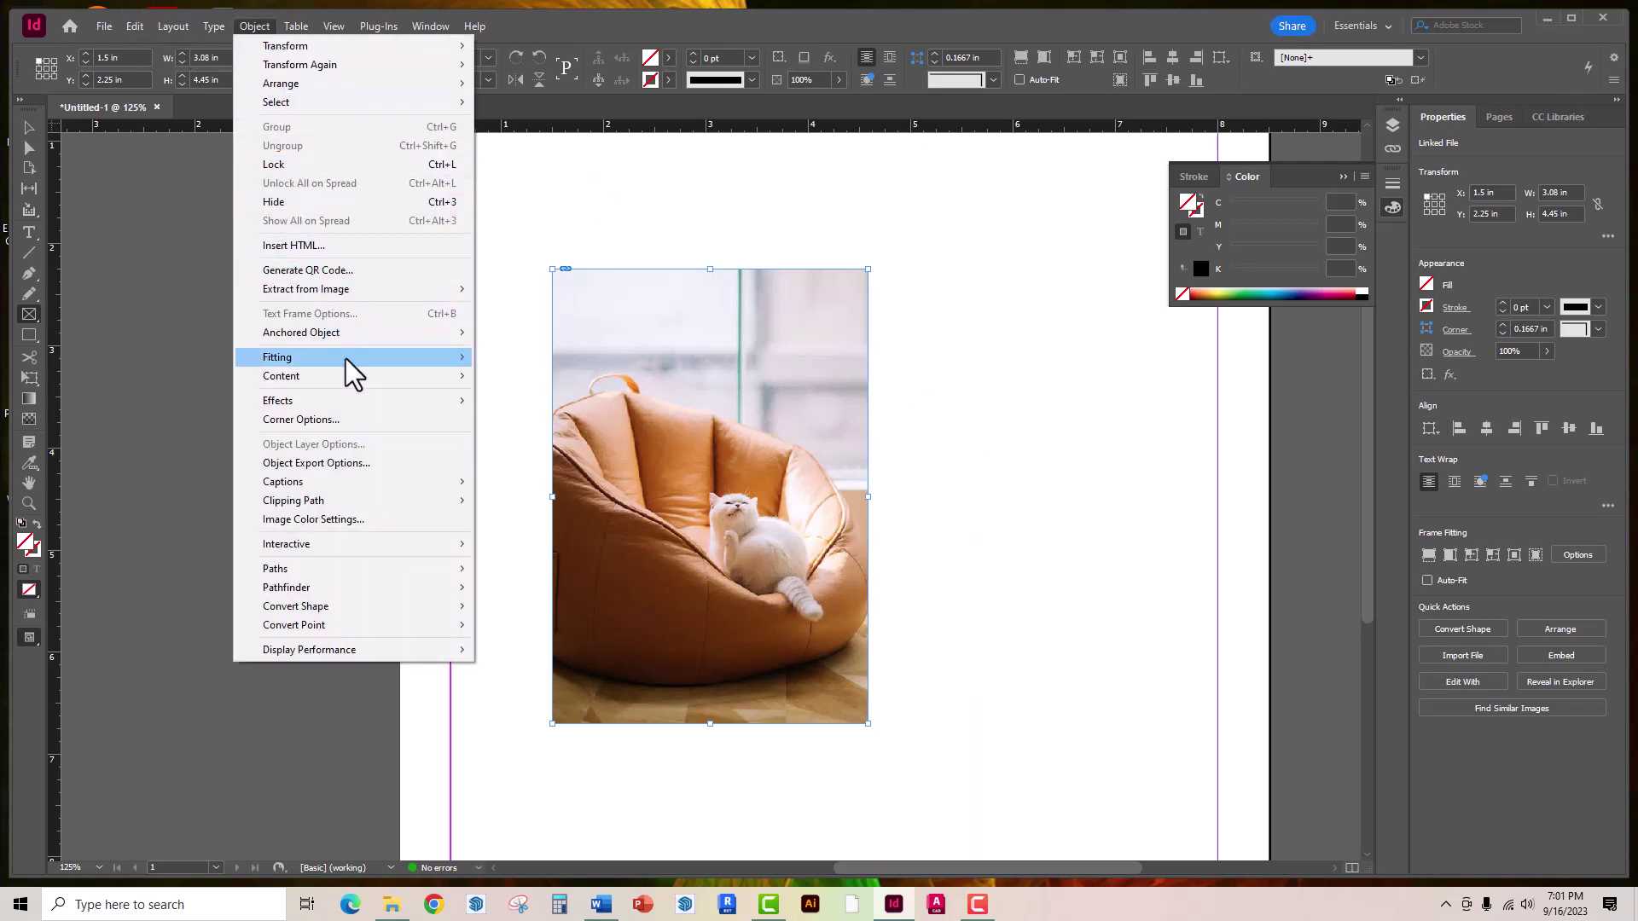
{"action": "mouse_move", "coordinate": [346, 358]}
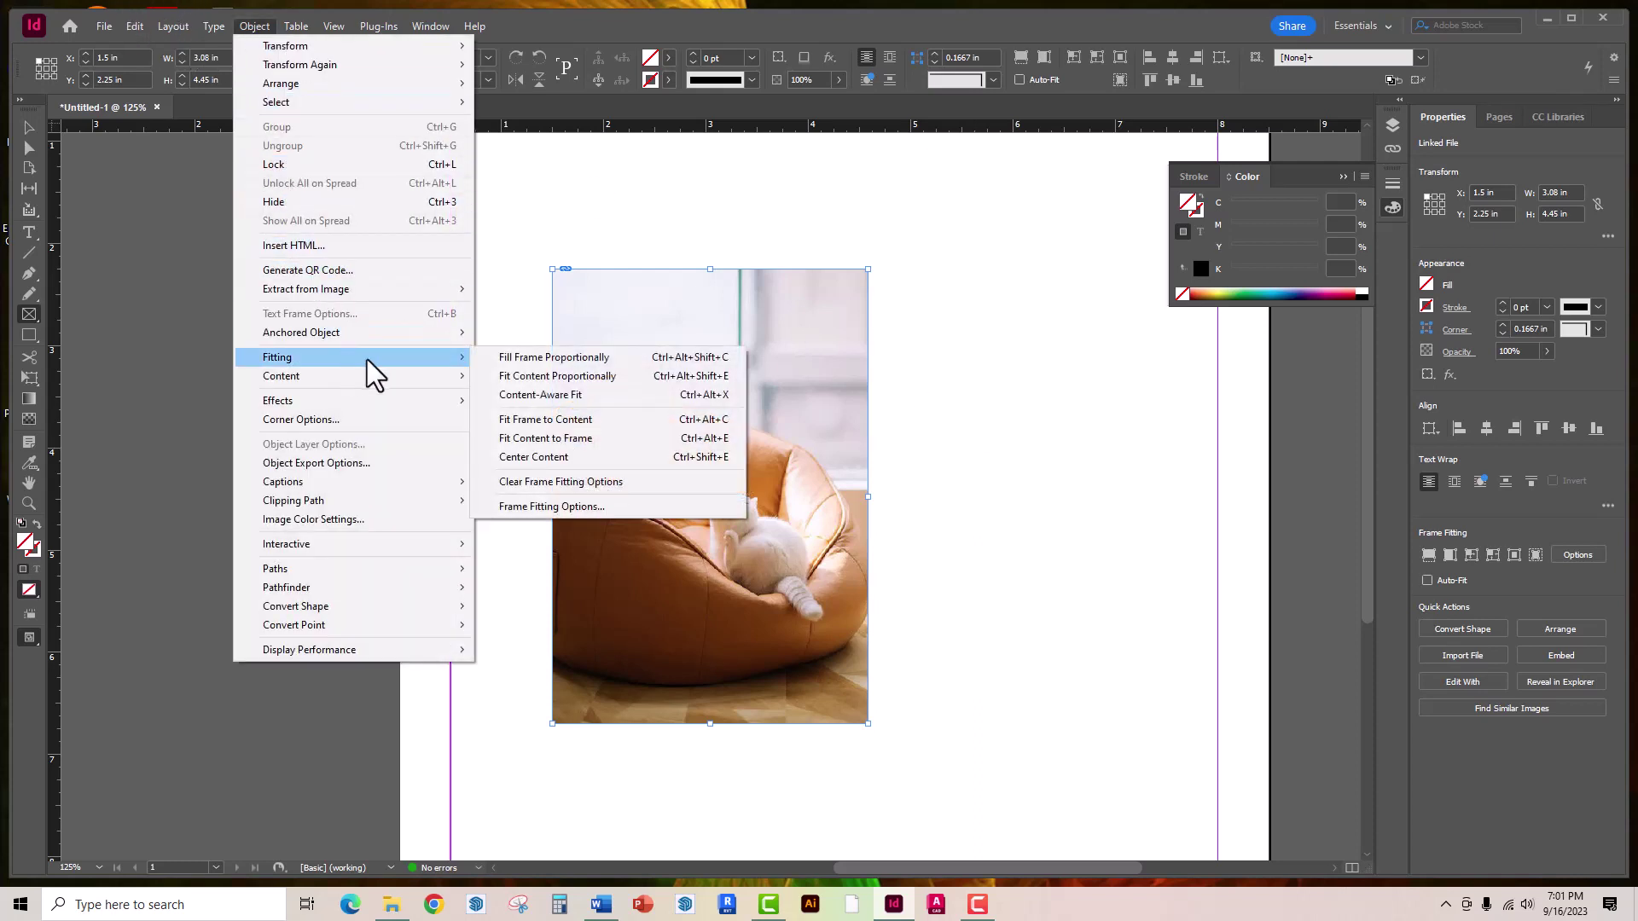
{"action": "left_click", "coordinate": [551, 427]}
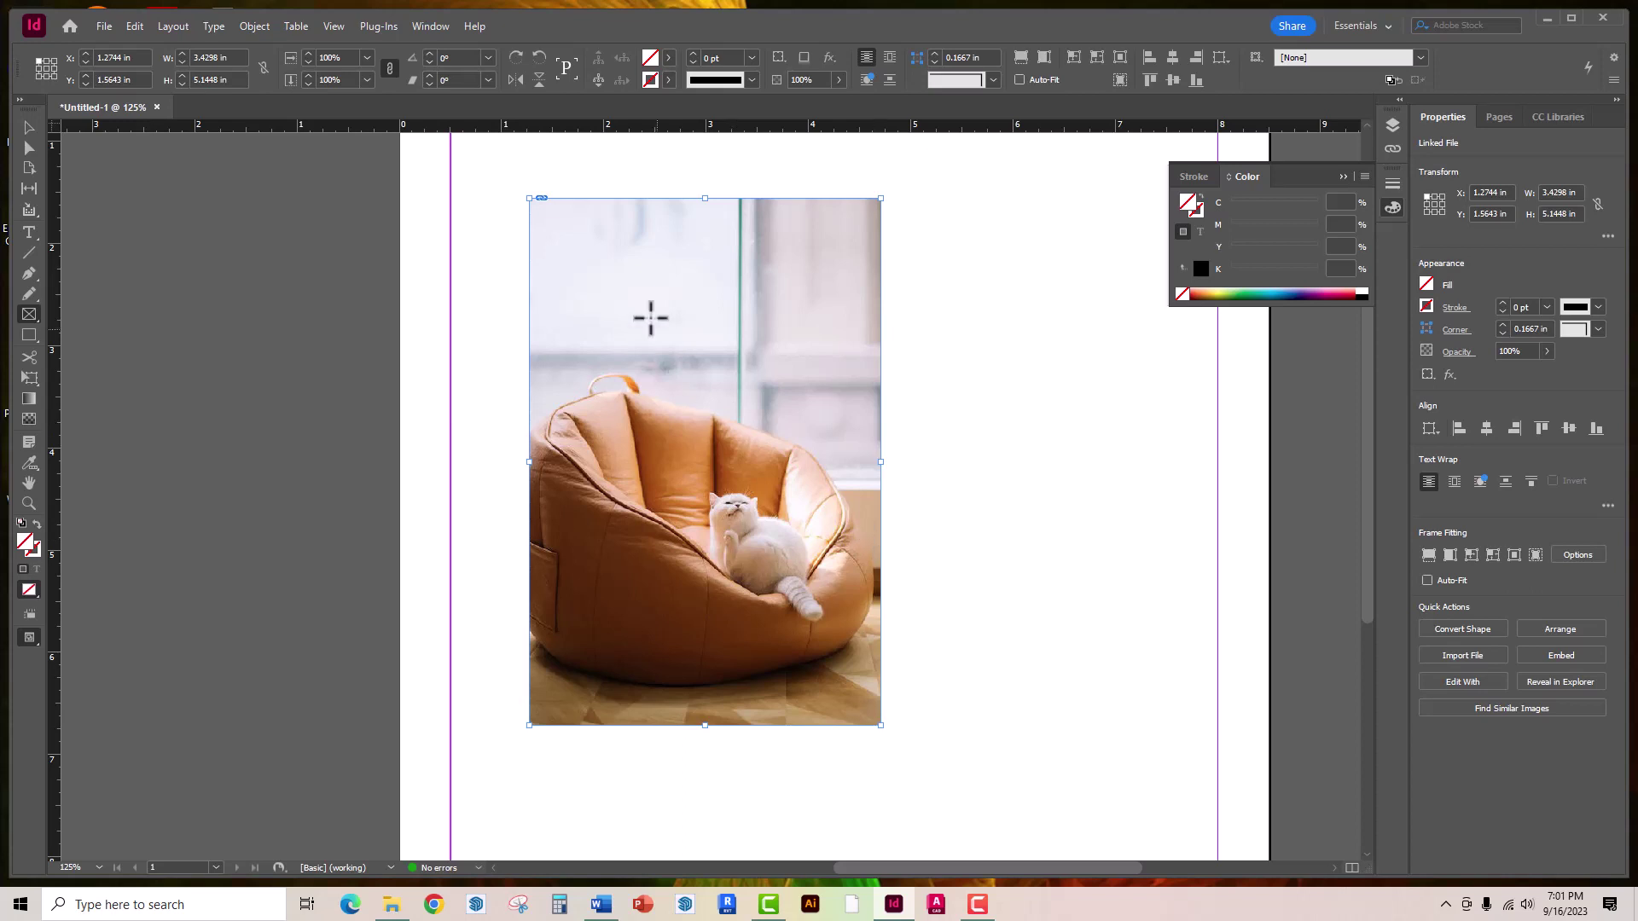
Cancel the accidental Rectangle dialog and narrow the photo frame to about 1.75 in wide
{"action": "left_click", "coordinate": [252, 27]}
{"action": "mouse_move", "coordinate": [328, 358]}
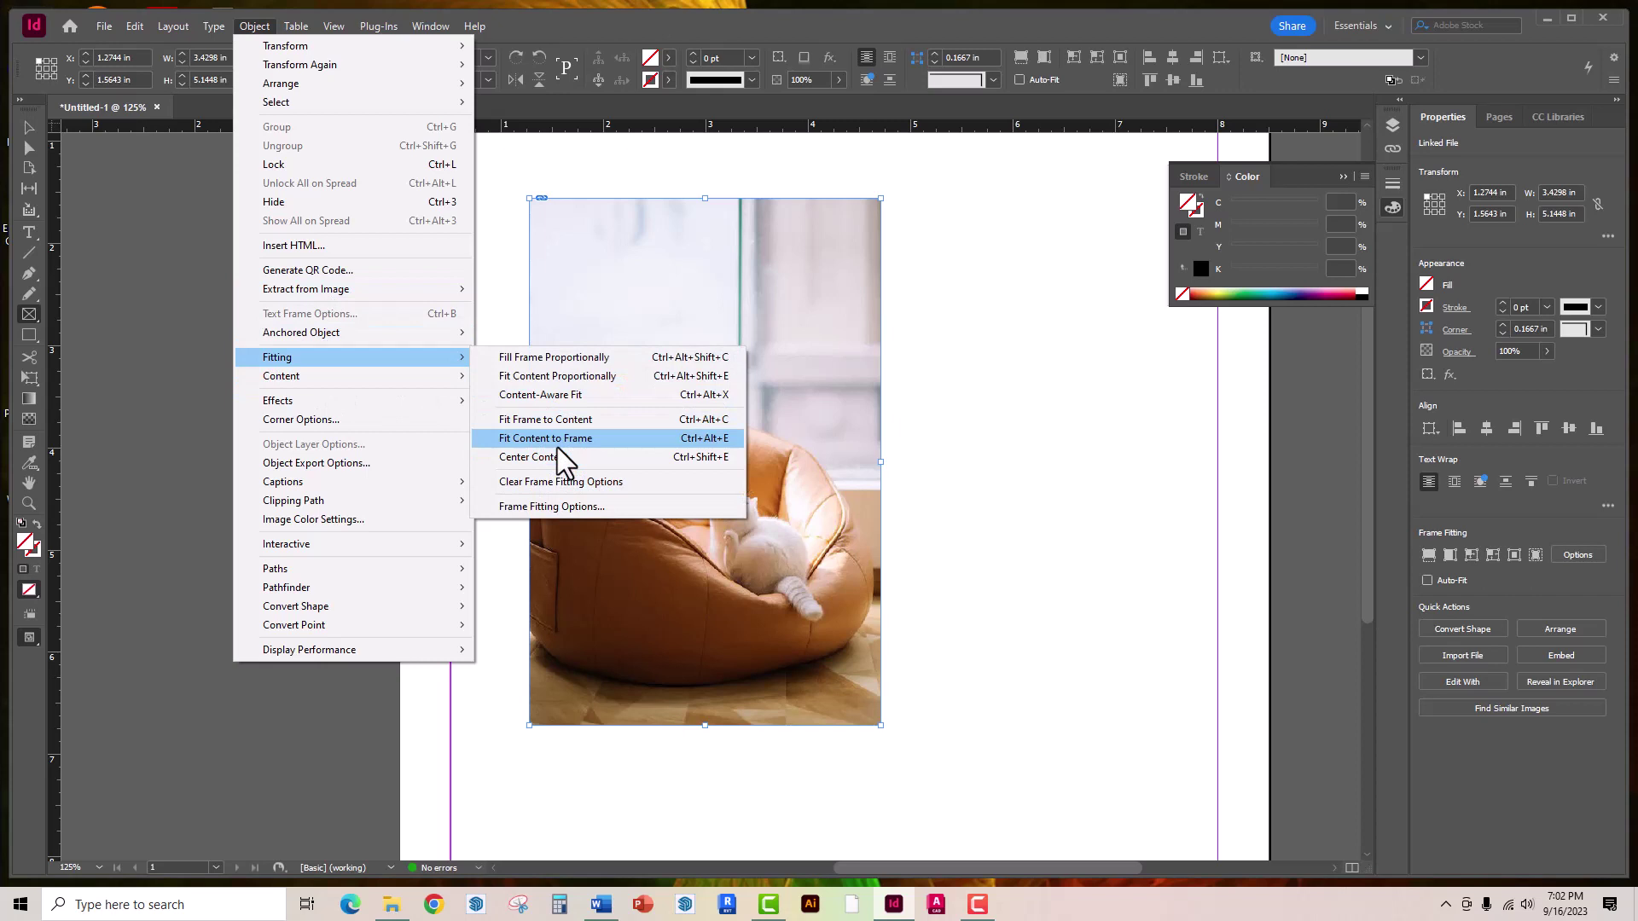
{"action": "left_click", "coordinate": [1056, 487]}
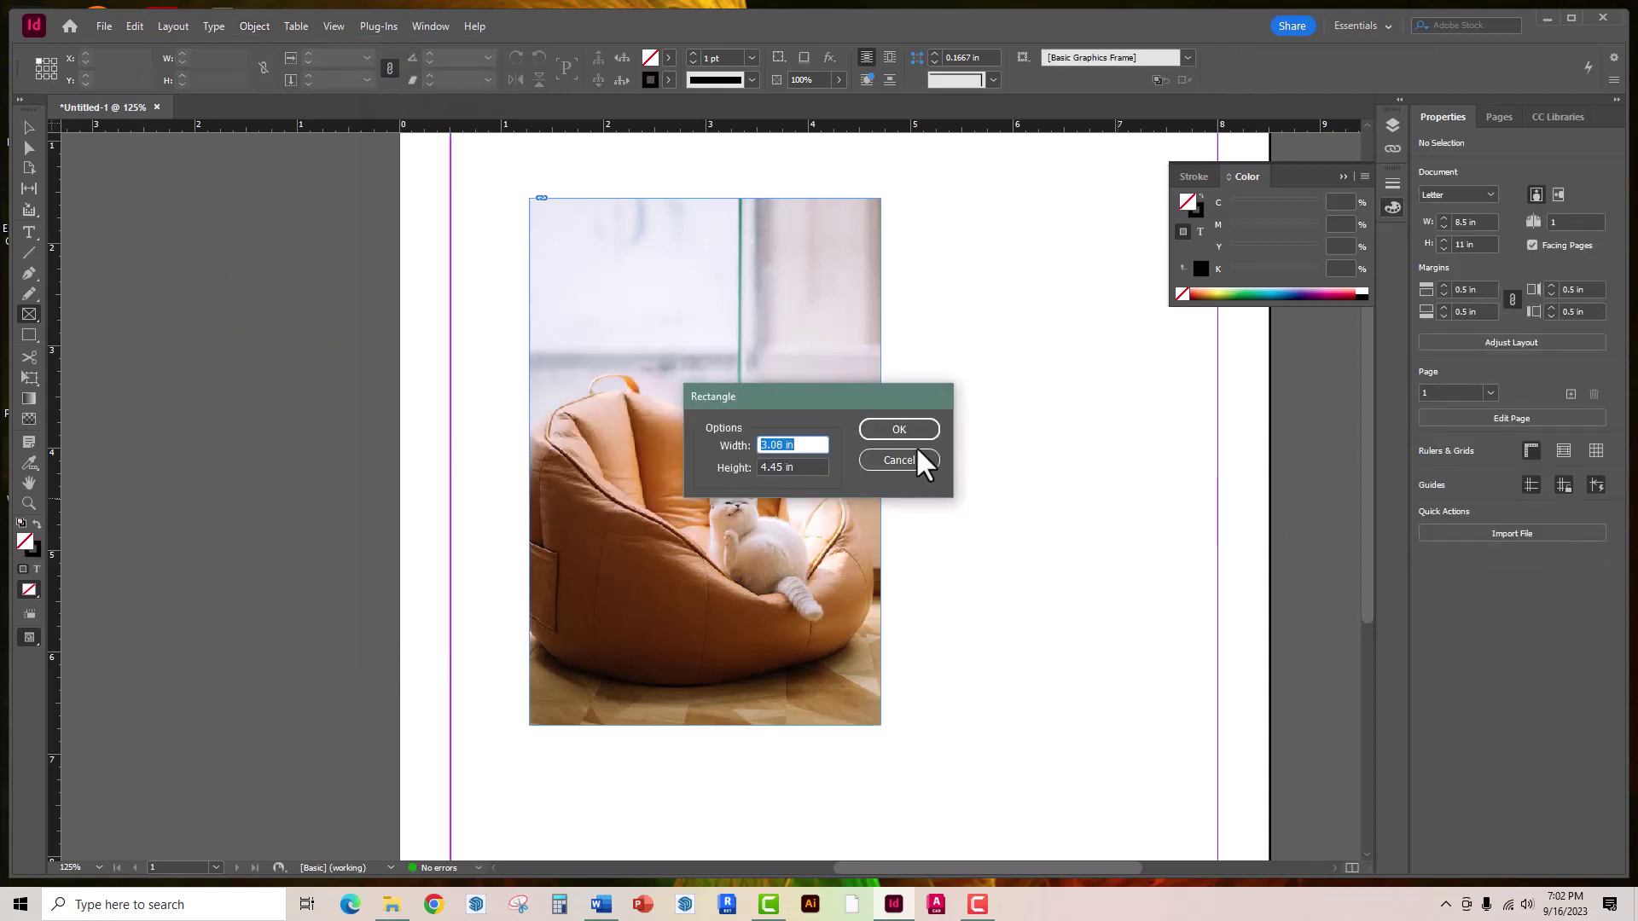
{"action": "left_click", "coordinate": [899, 461]}
{"action": "left_click", "coordinate": [29, 128]}
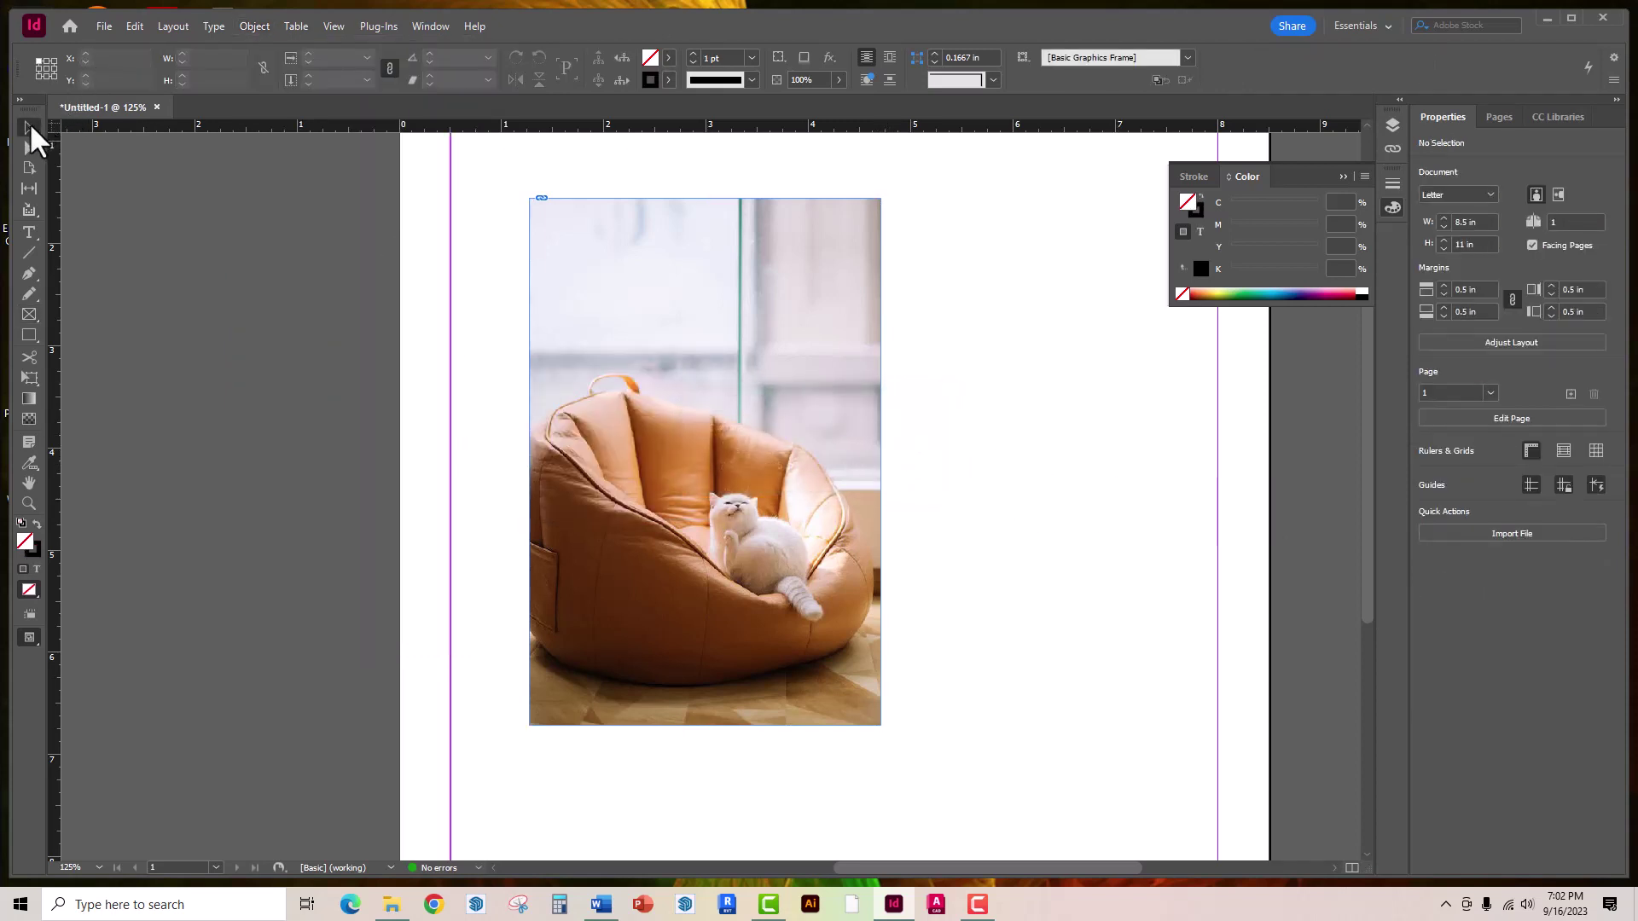
{"action": "left_click", "coordinate": [881, 466]}
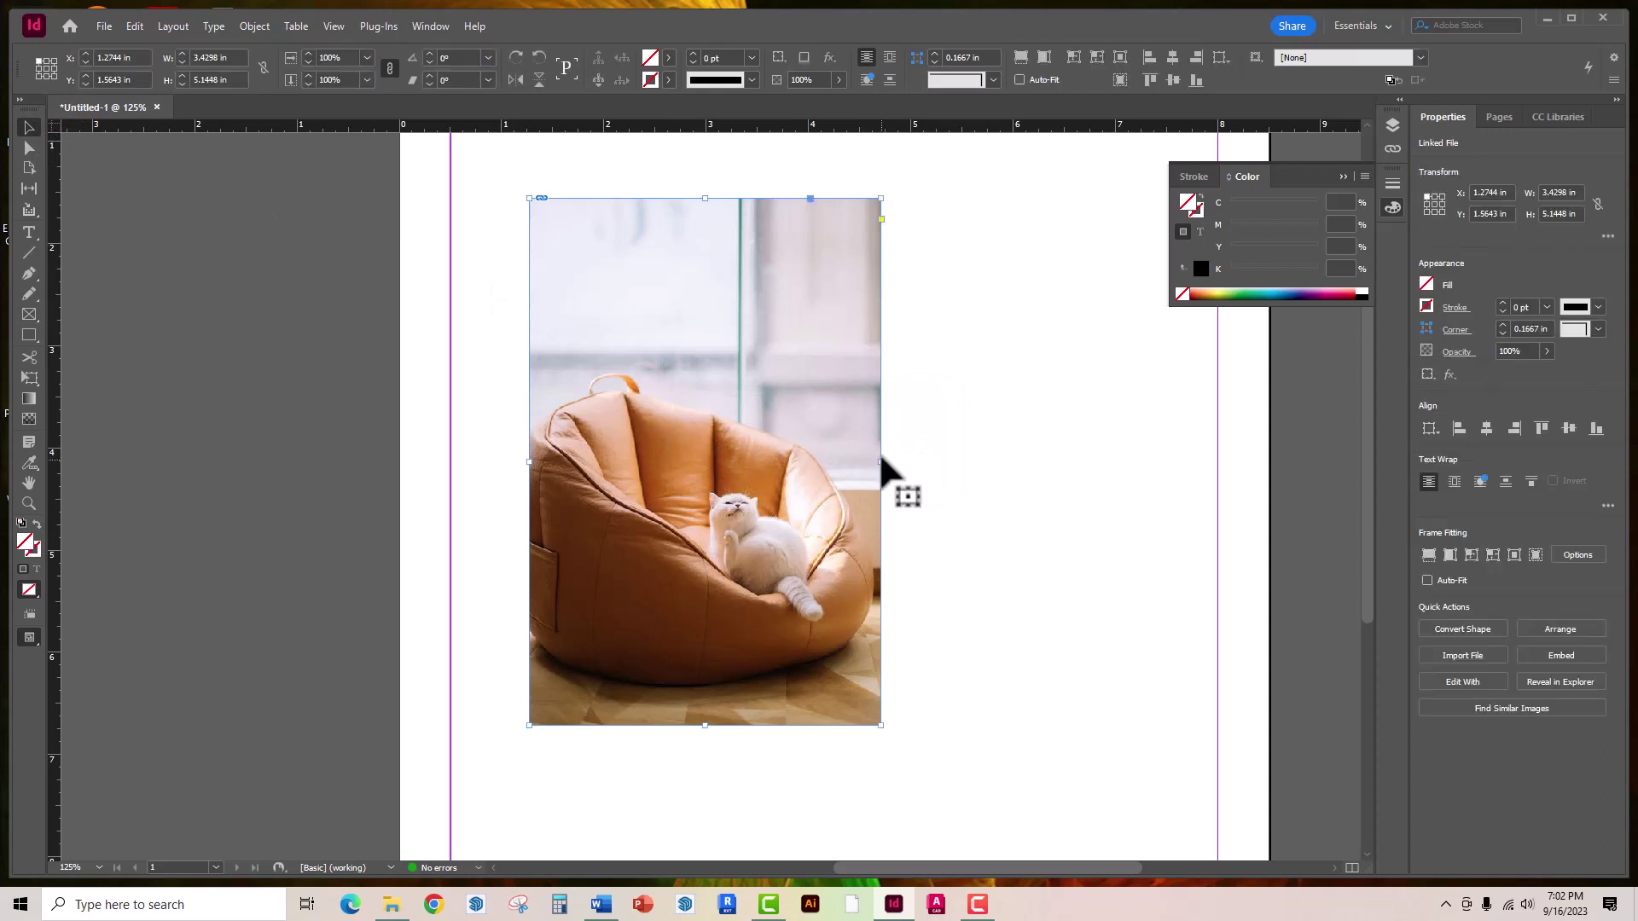
{"action": "left_click_drag", "start_coordinate": [880, 462], "coordinate": [708, 457]}
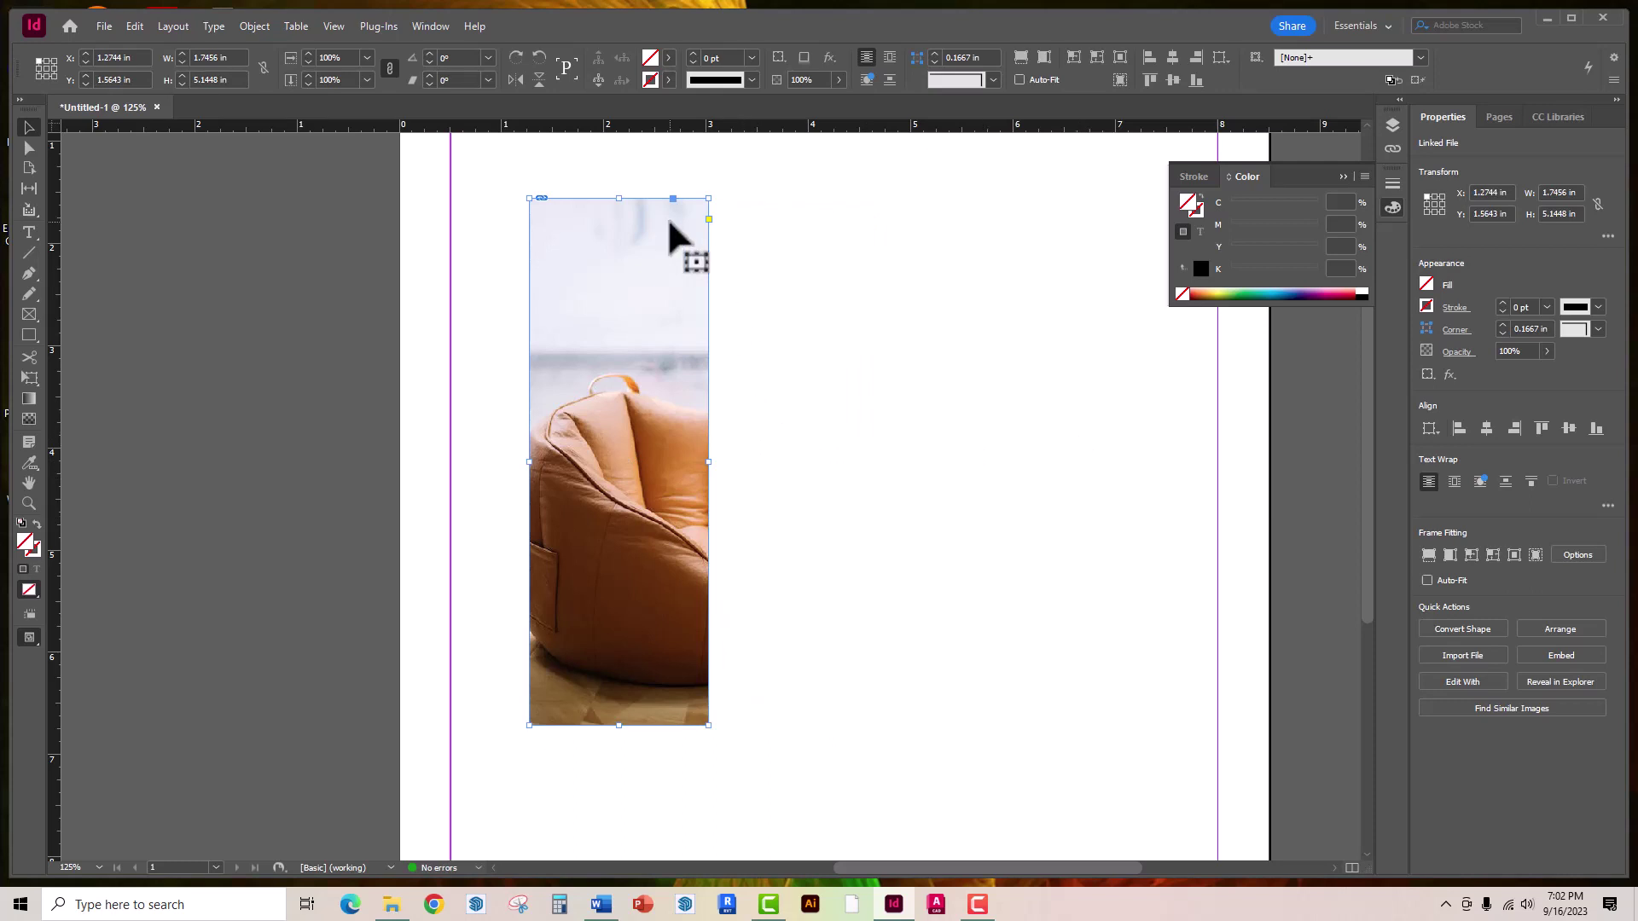
Apply Object > Fitting > Fit Content to Frame to squeeze the whole cat image in
{"action": "left_click", "coordinate": [261, 28]}
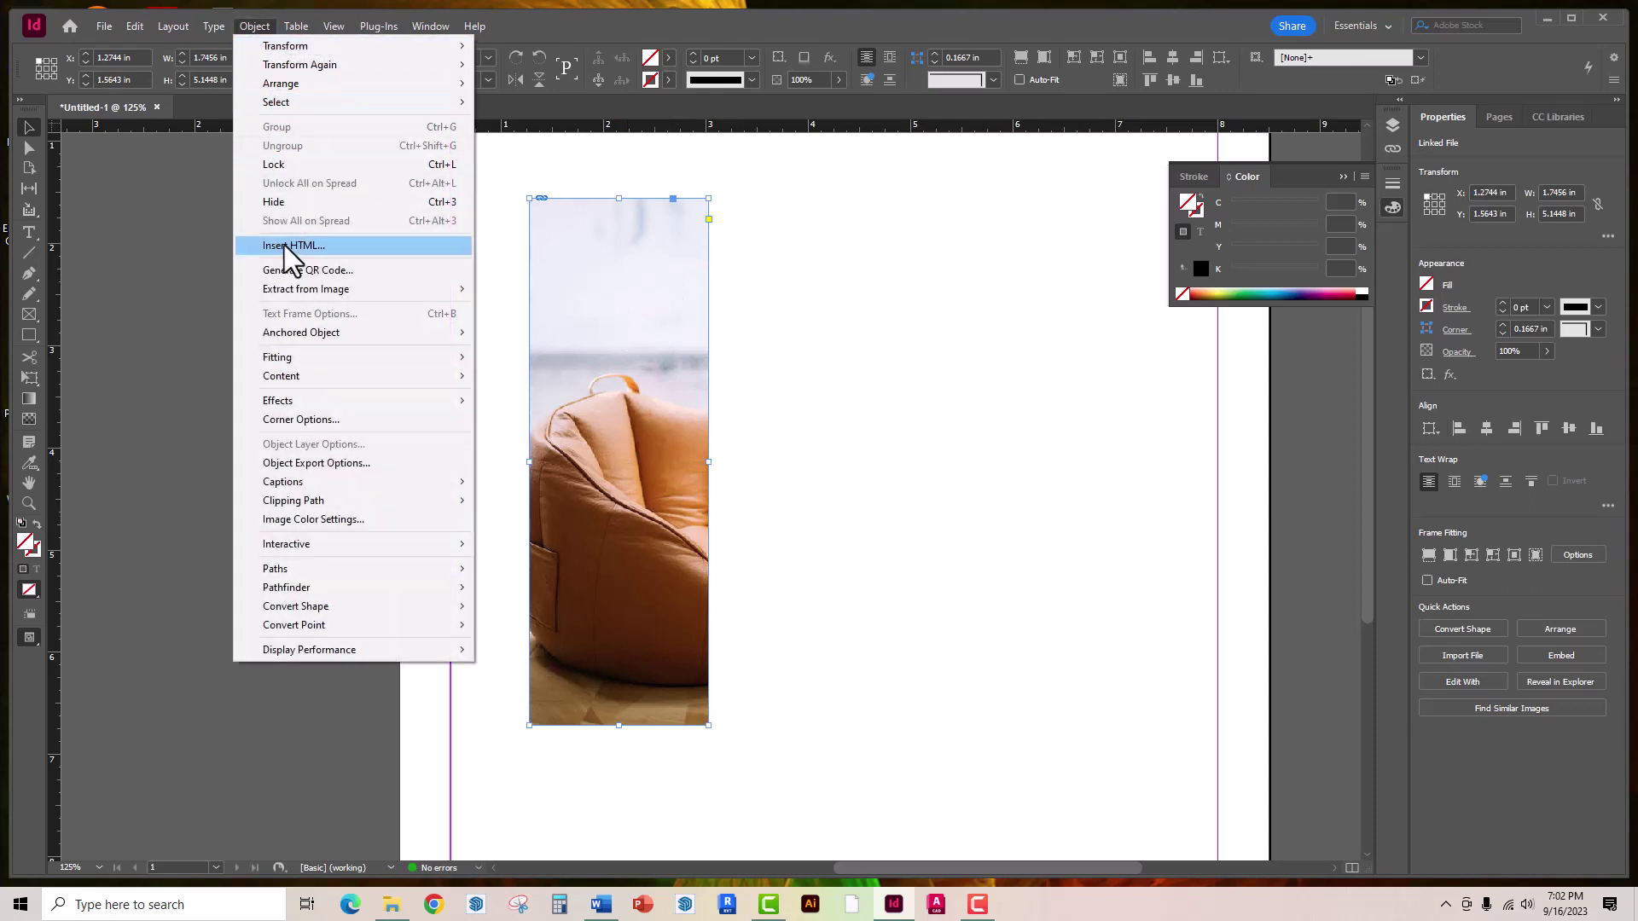
{"action": "mouse_move", "coordinate": [303, 376]}
{"action": "mouse_move", "coordinate": [397, 357]}
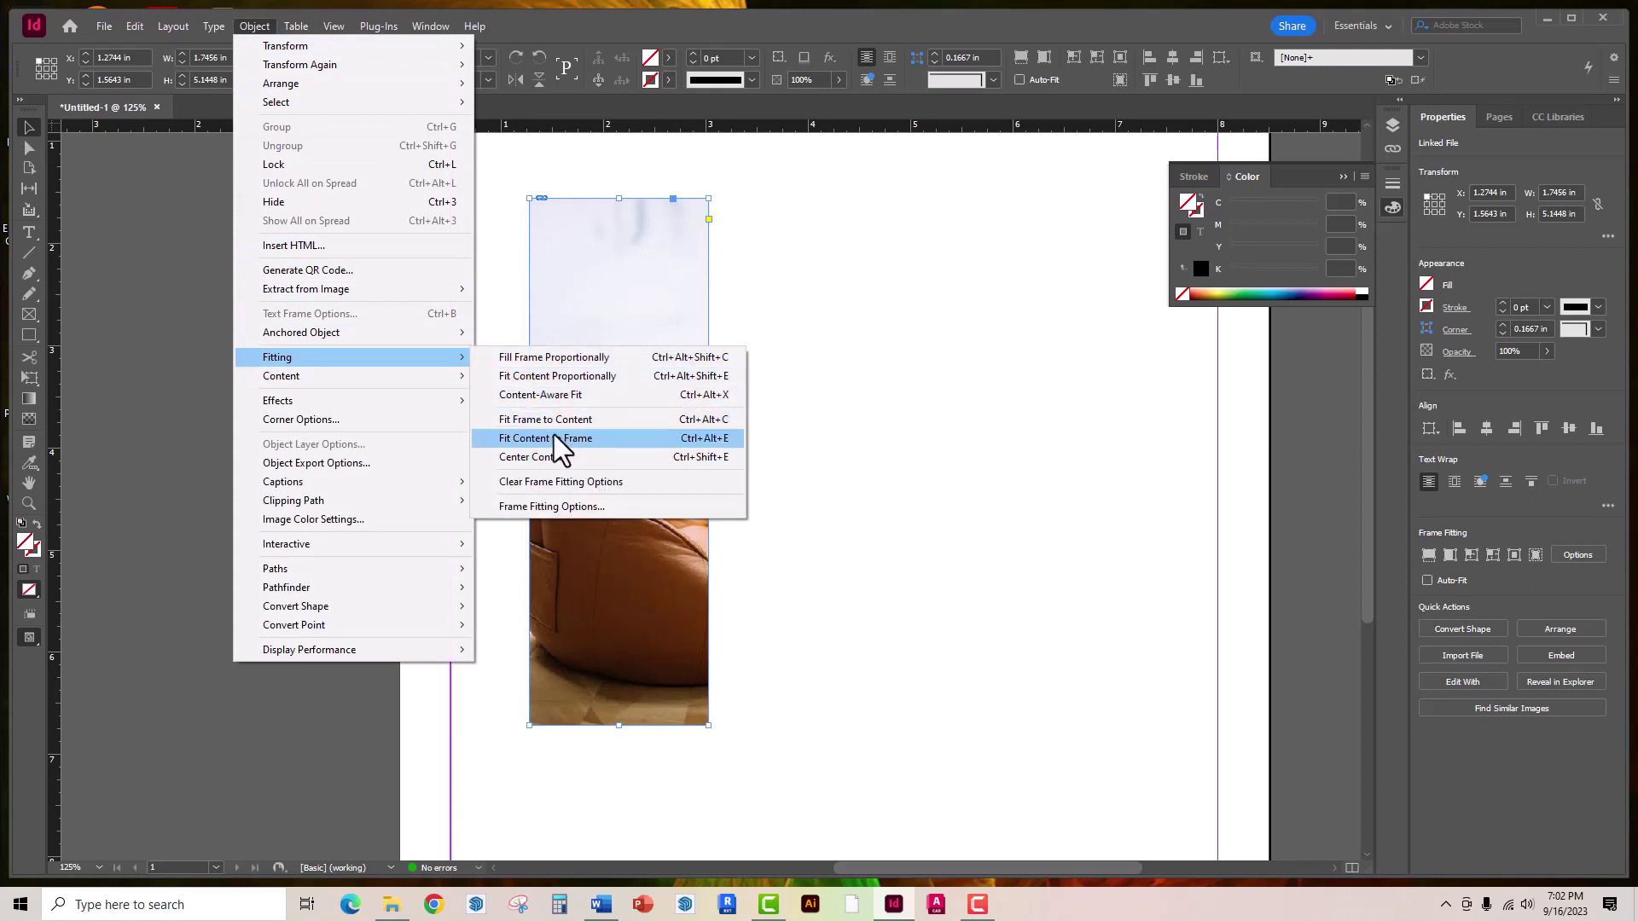
{"action": "left_click", "coordinate": [596, 444]}
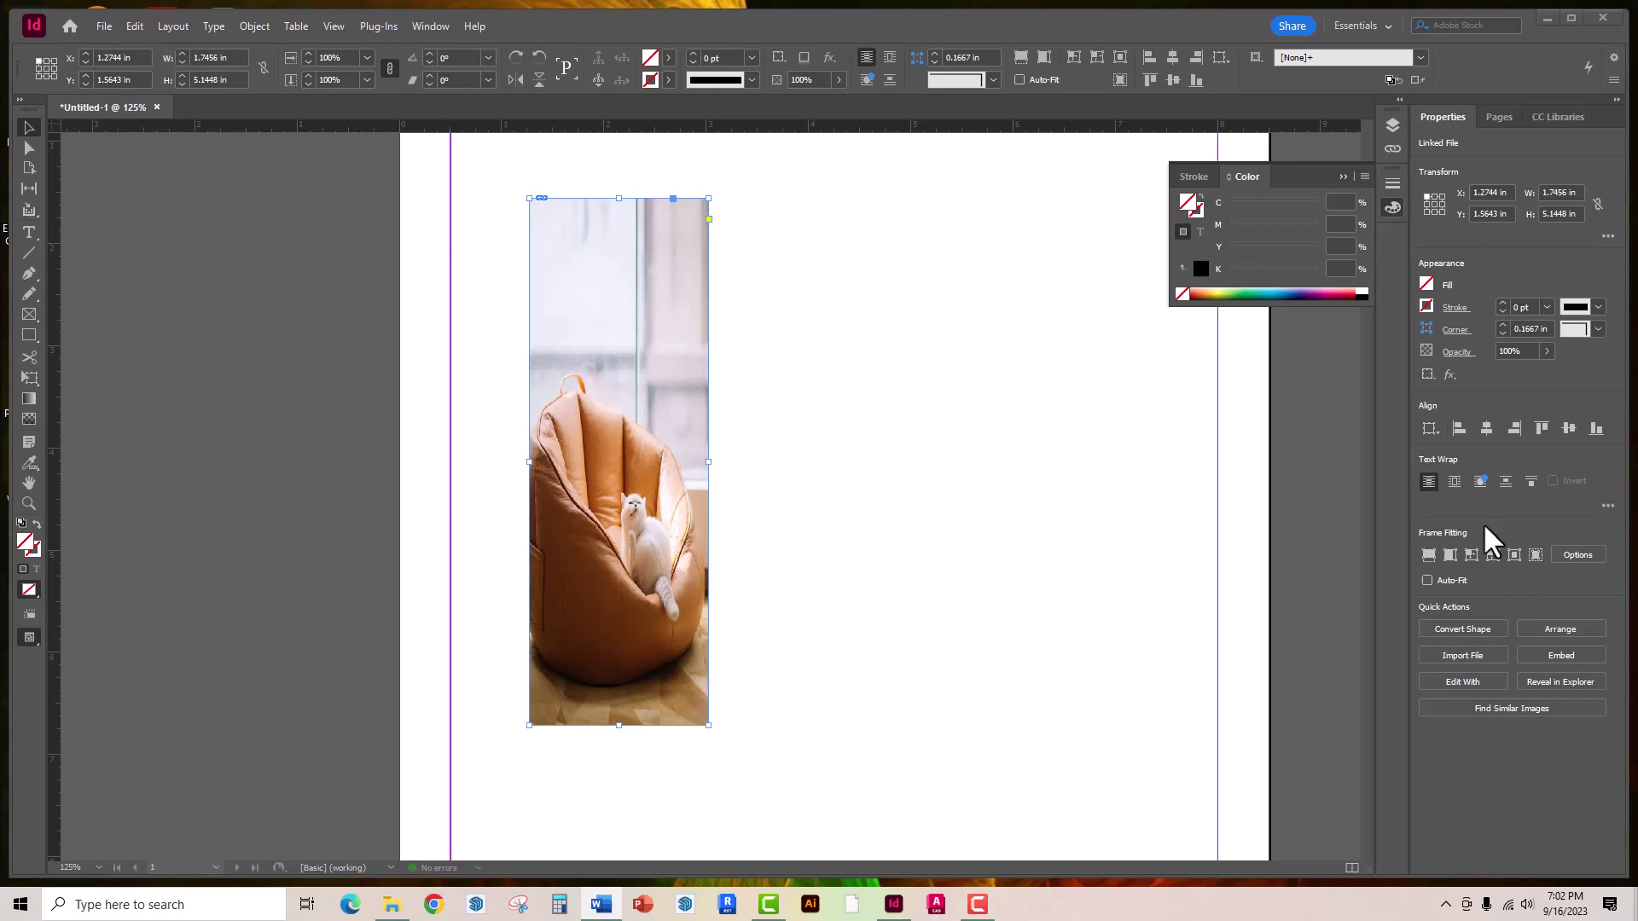
Drag the frame's right edge out to 3.0856 in wide, then deselect it
{"action": "left_click", "coordinate": [1023, 556]}
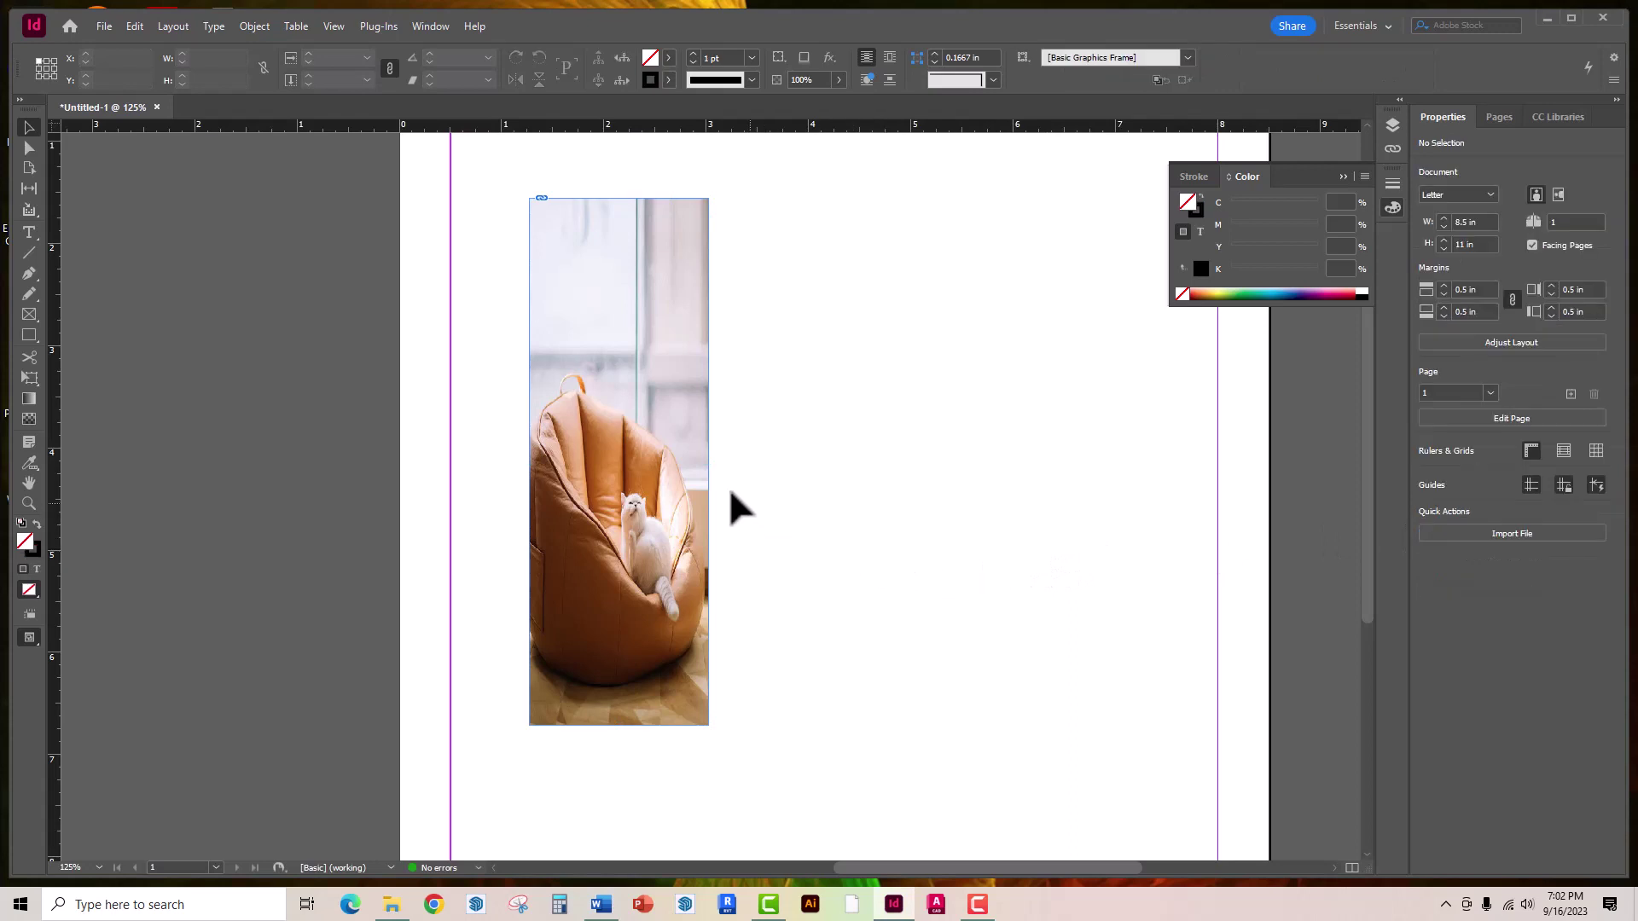
{"action": "left_click", "coordinate": [705, 479]}
{"action": "left_click_drag", "start_coordinate": [709, 461], "coordinate": [846, 462]}
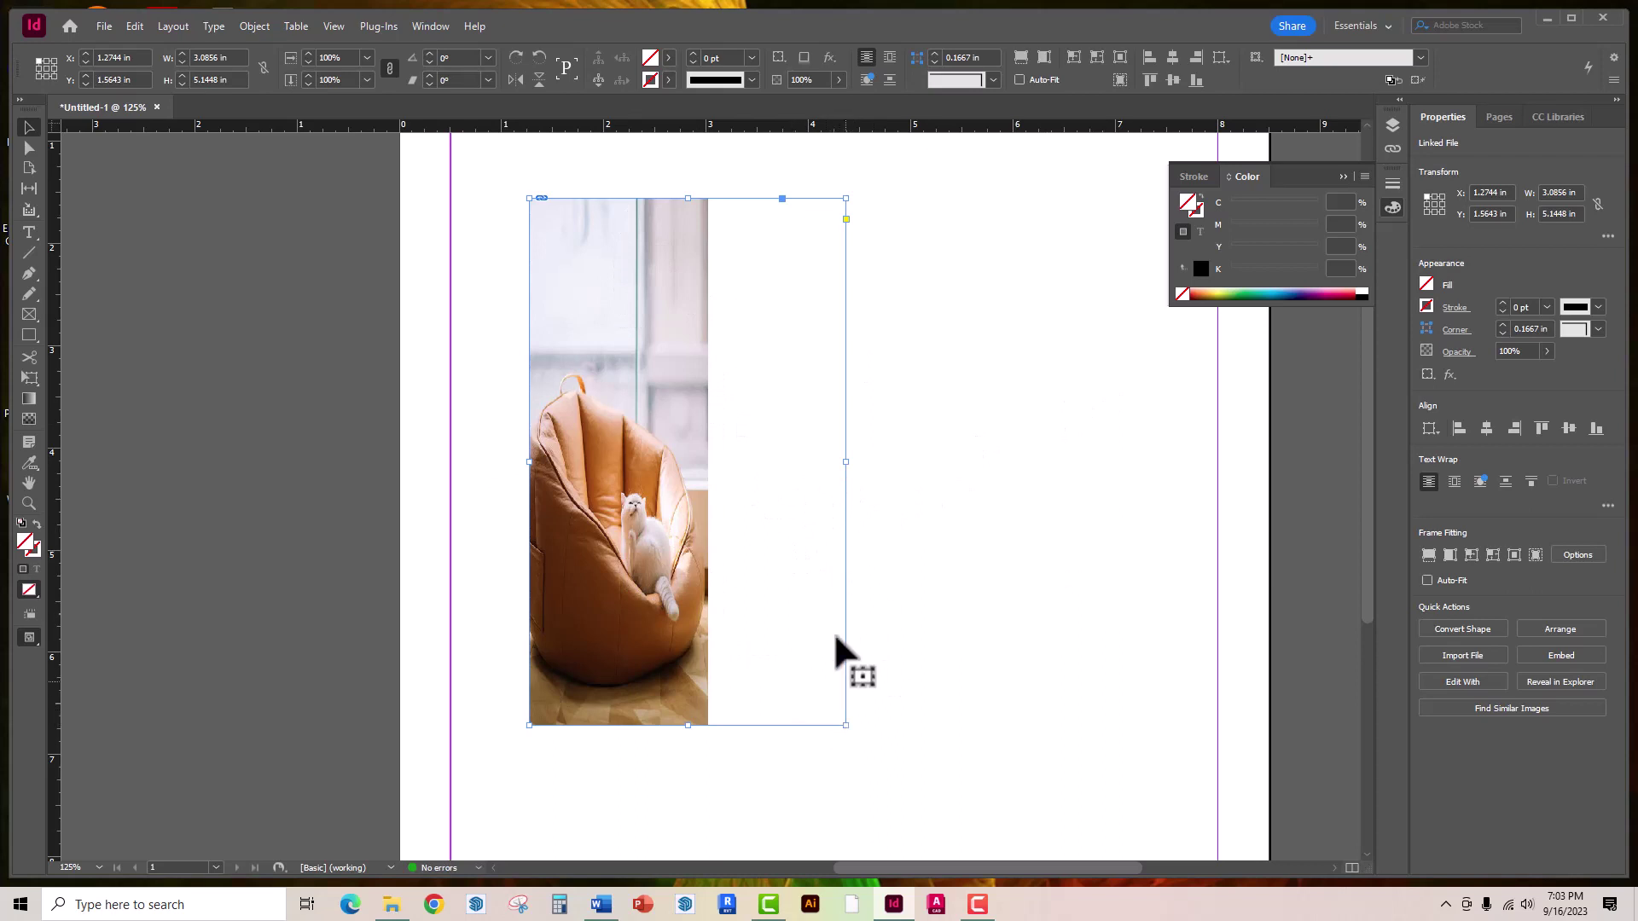
{"action": "left_click", "coordinate": [930, 708]}
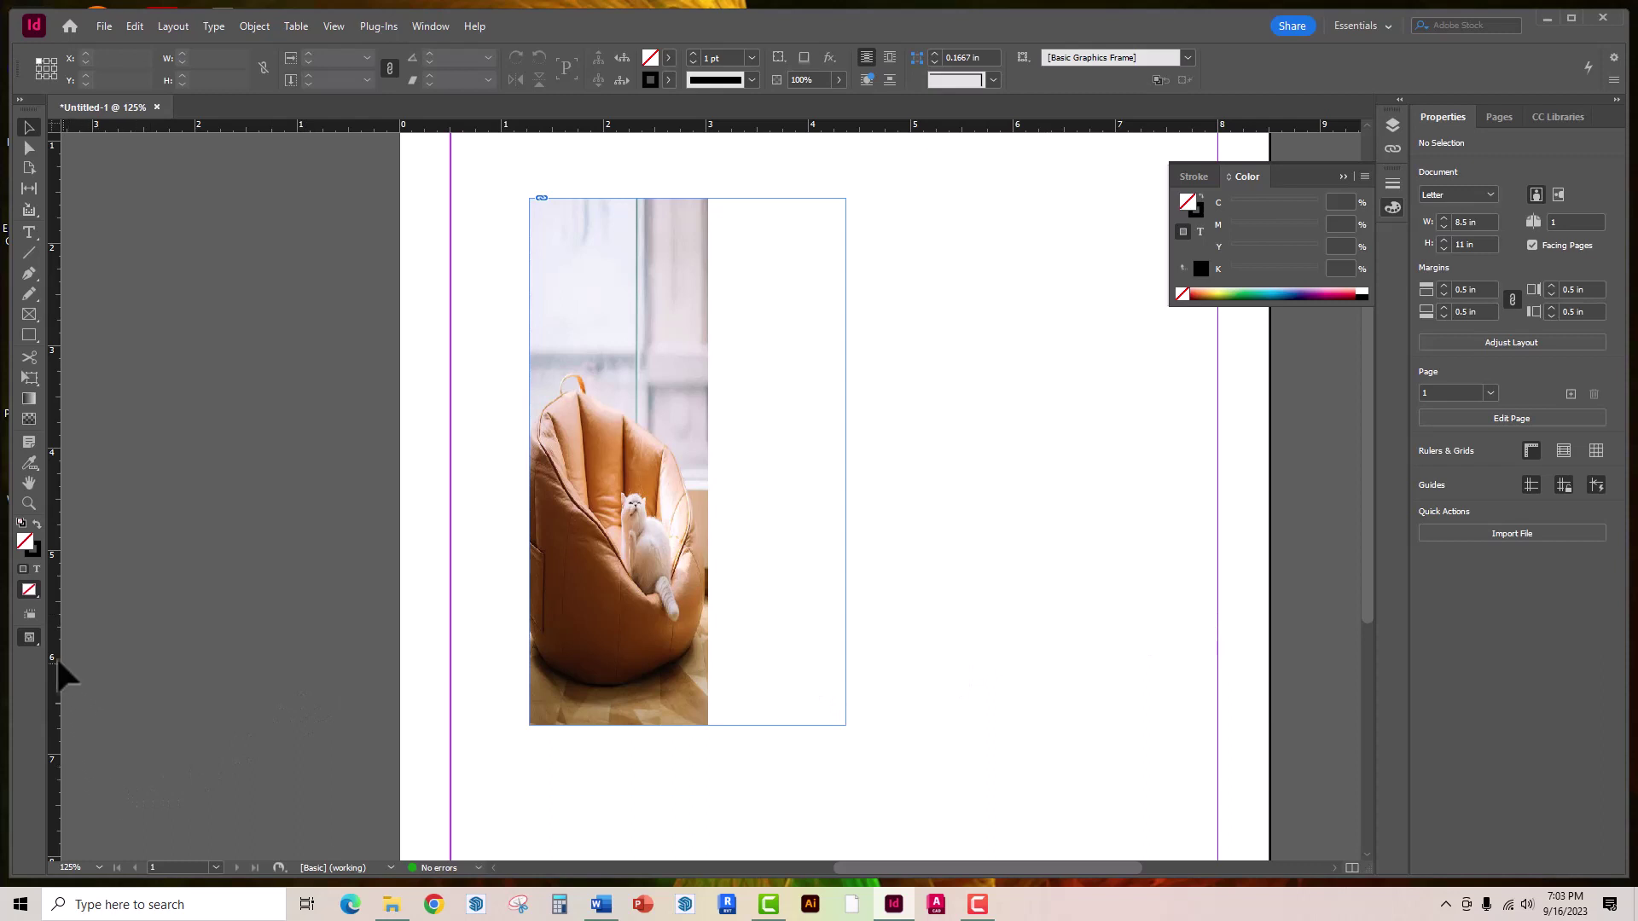
{"action": "left_click", "coordinate": [33, 638]}
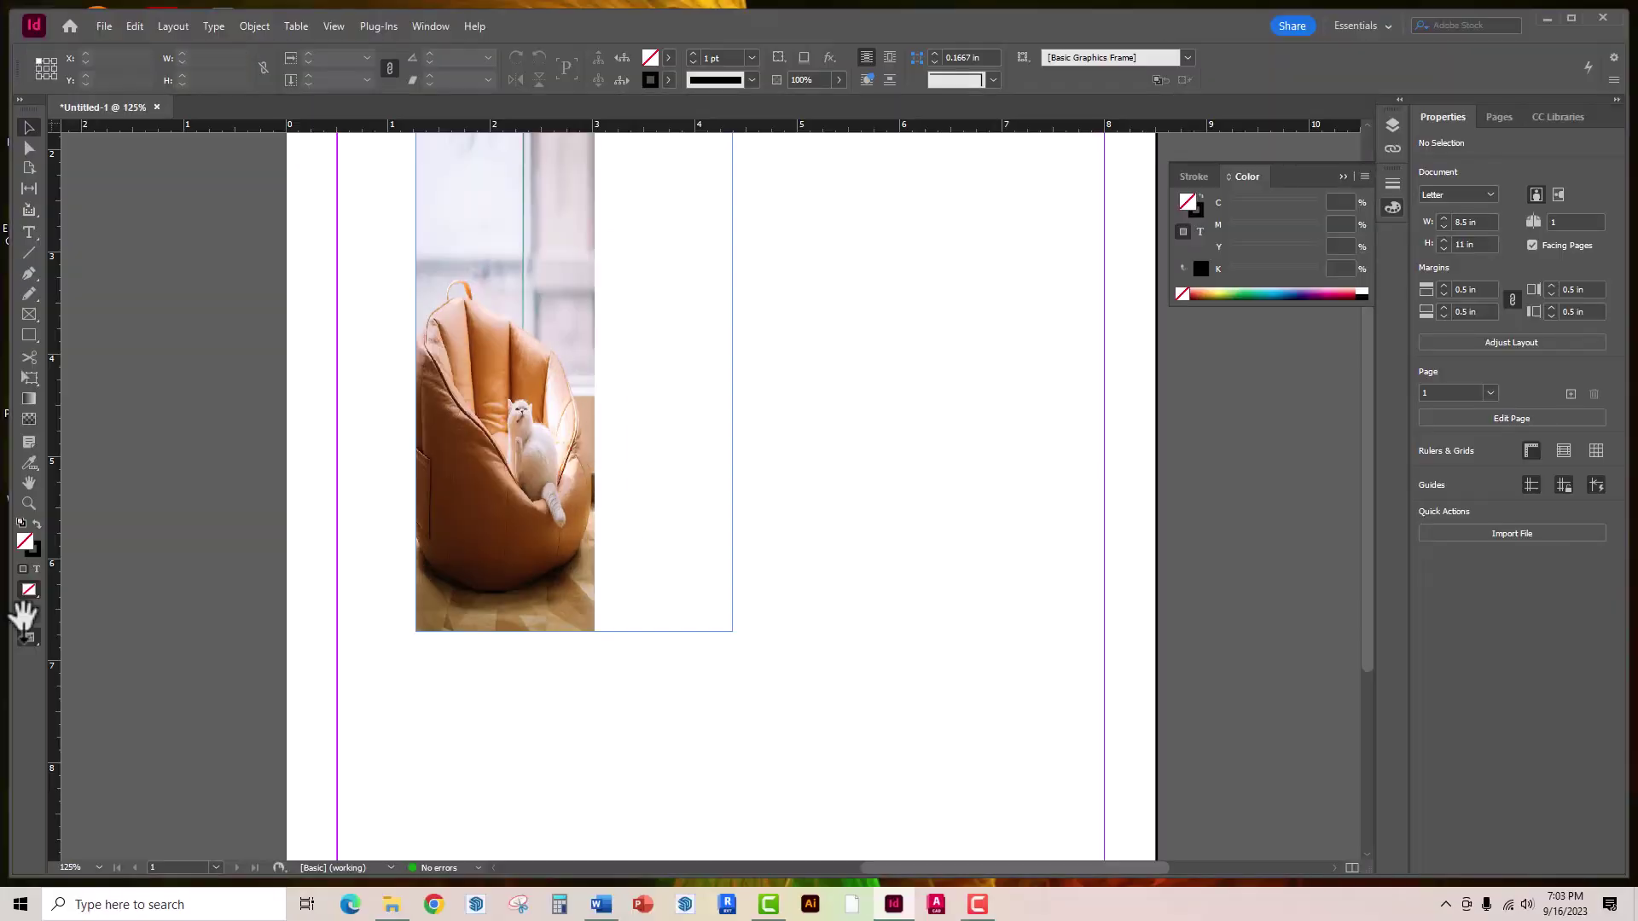
{"action": "left_click_drag", "start_coordinate": [33, 636], "coordinate": [91, 660]}
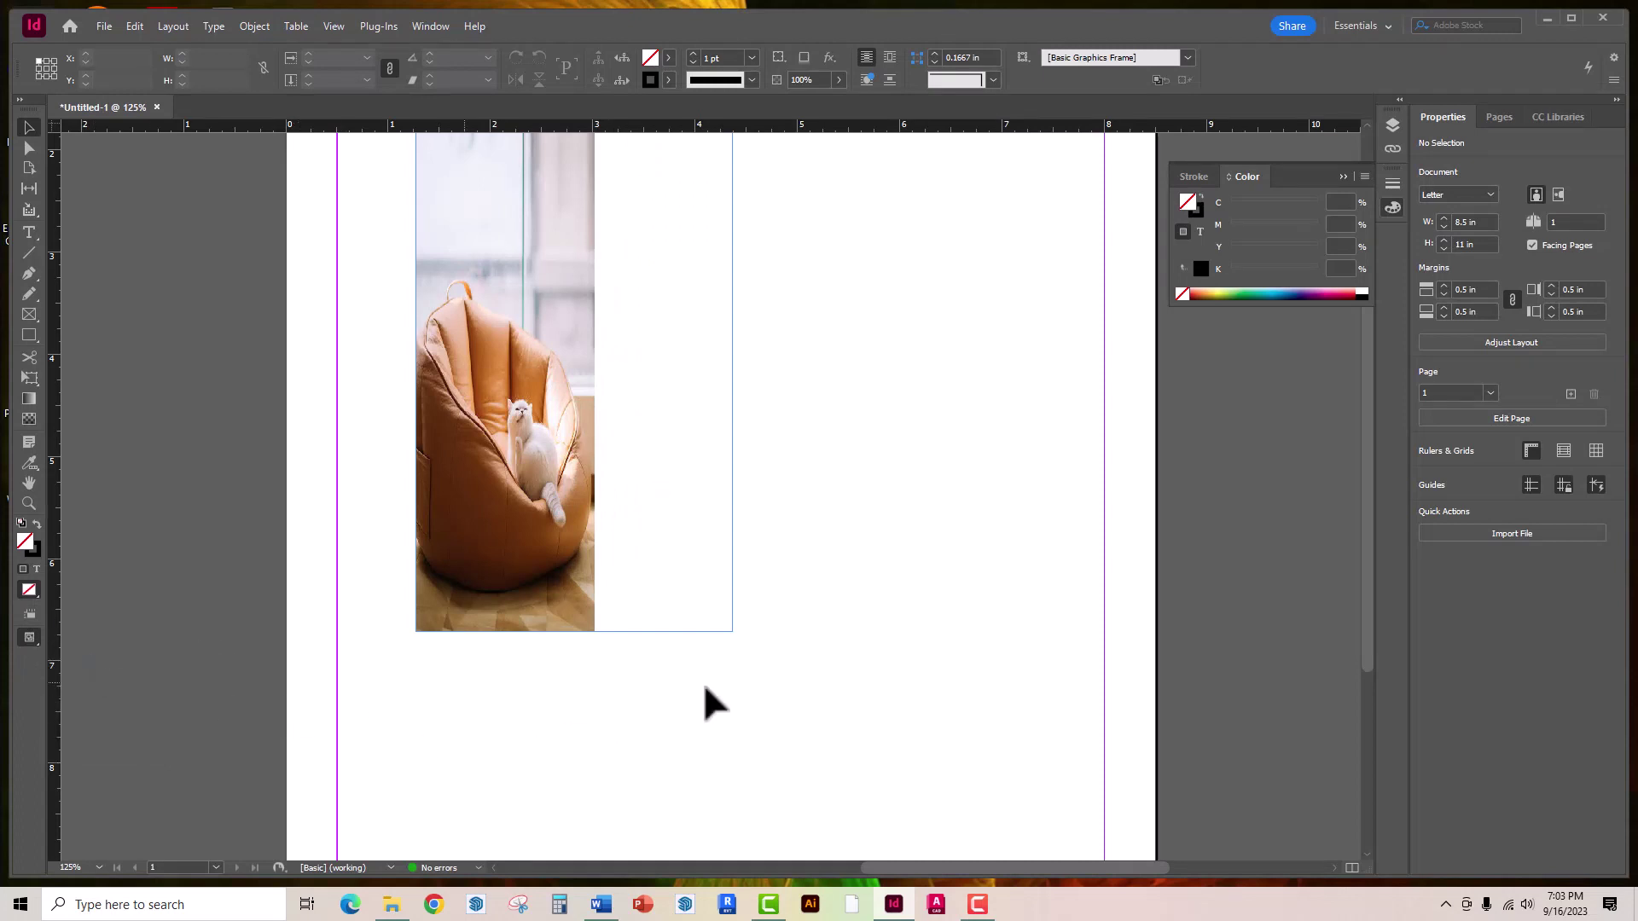